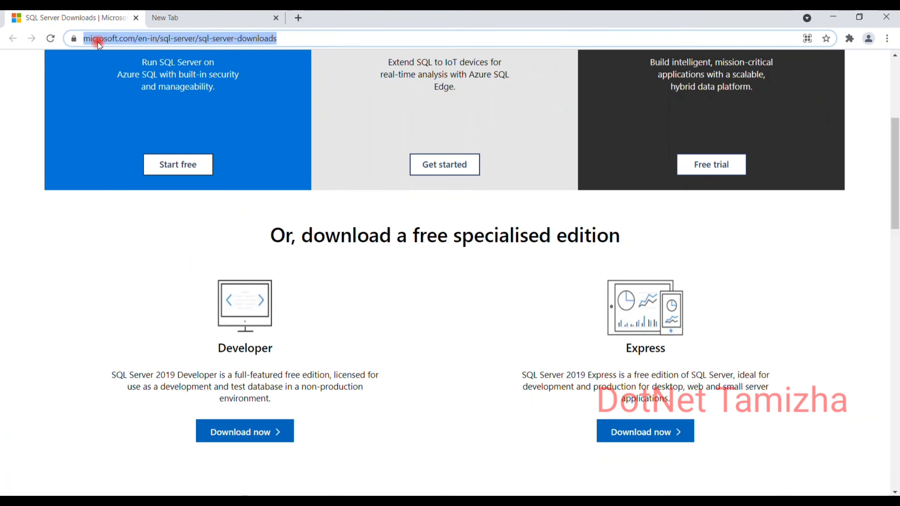
Compare the descriptions of the free SQL Server 2019 Developer and Express editions on the downloads page.
left_click(141, 338)
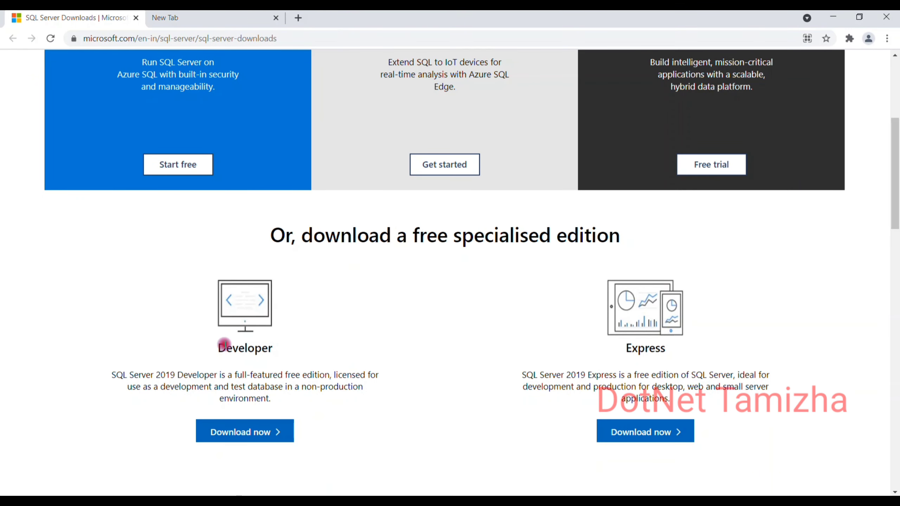
left_click_drag(216, 350, 311, 345)
left_click_drag(626, 348, 658, 348)
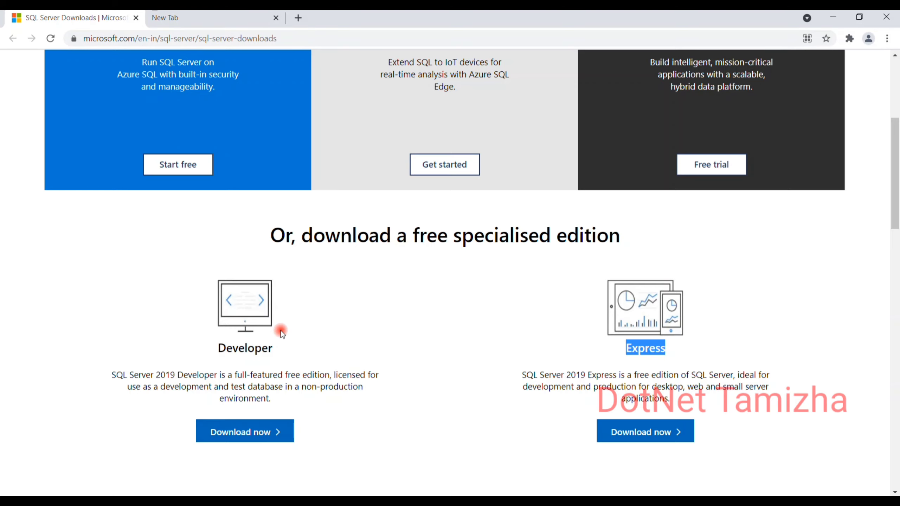
left_click(144, 373)
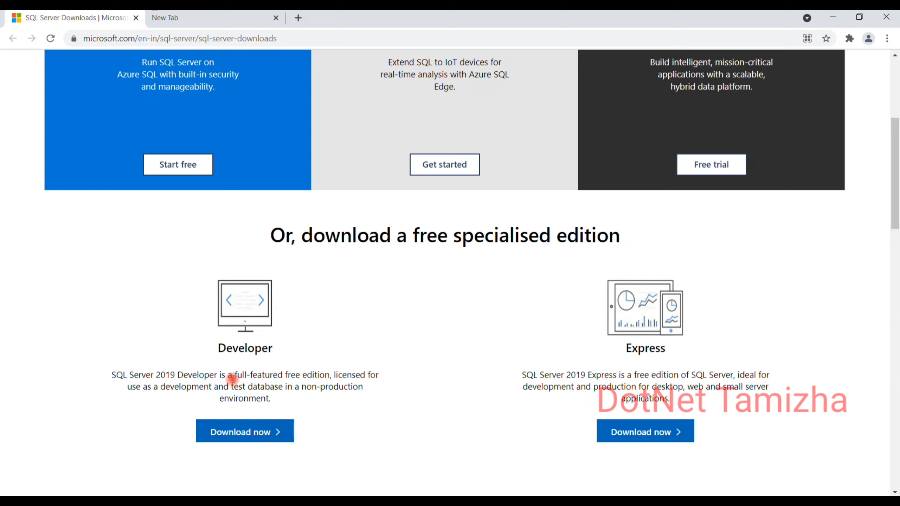
left_click_drag(234, 375, 324, 373)
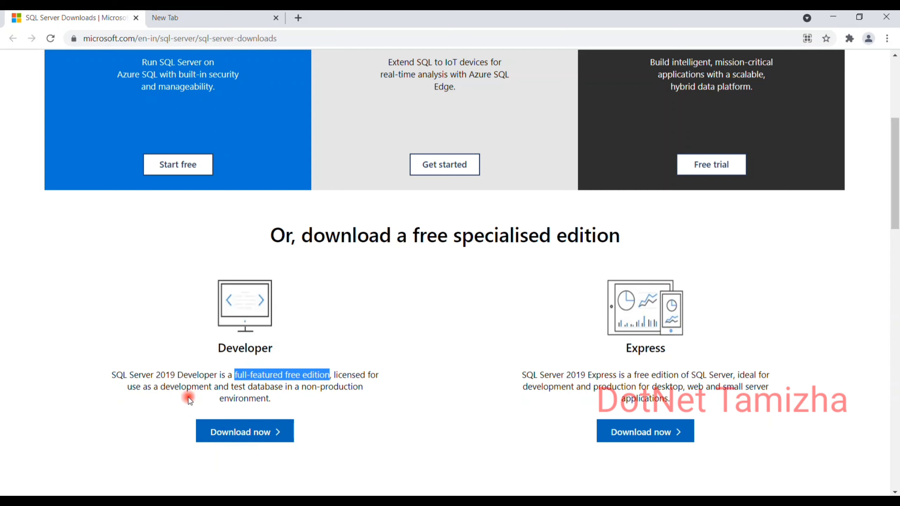
left_click_drag(166, 388, 364, 382)
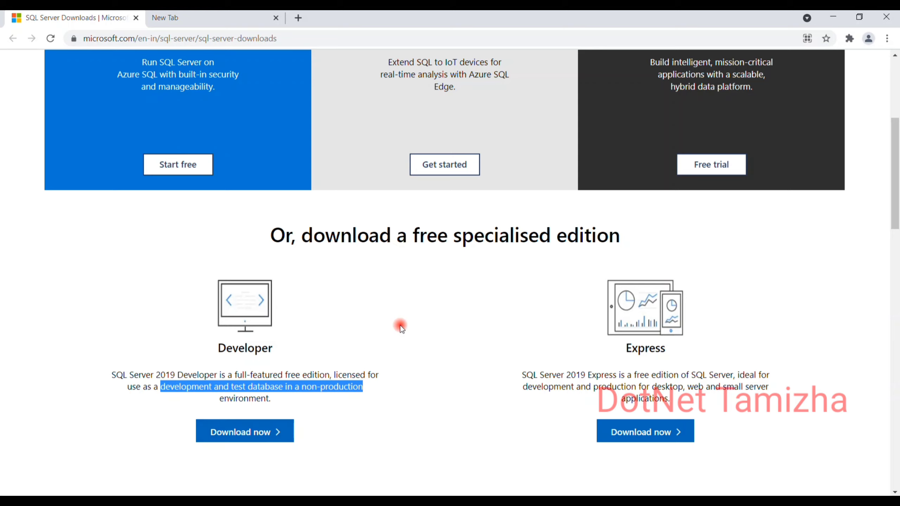
left_click(389, 378)
left_click_drag(520, 374, 609, 375)
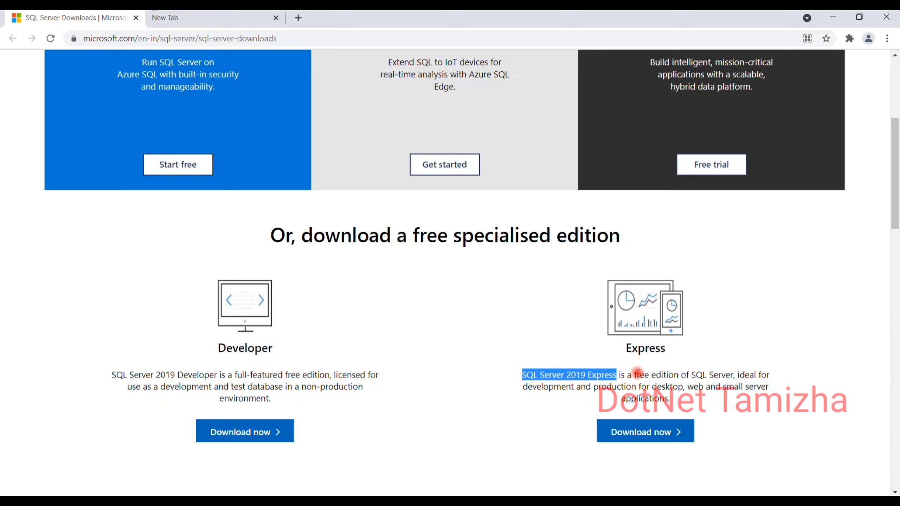
left_click_drag(638, 373, 719, 371)
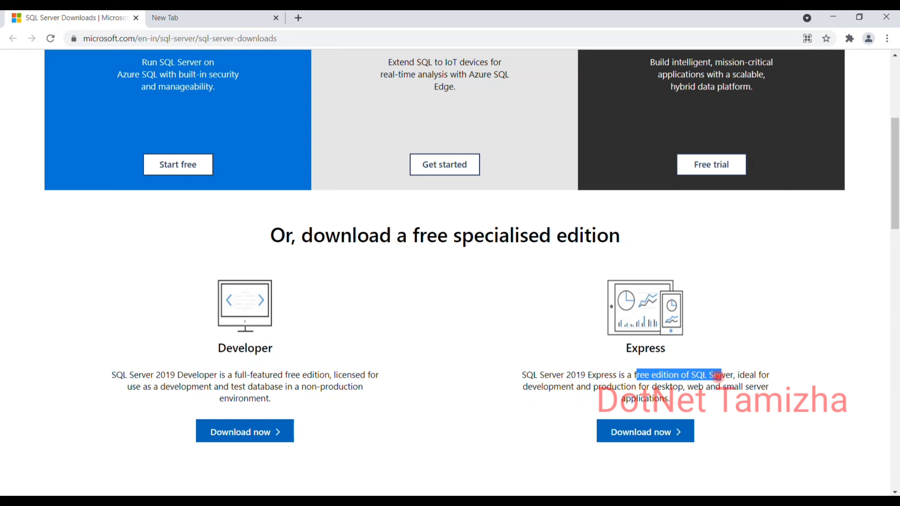
left_click(718, 376)
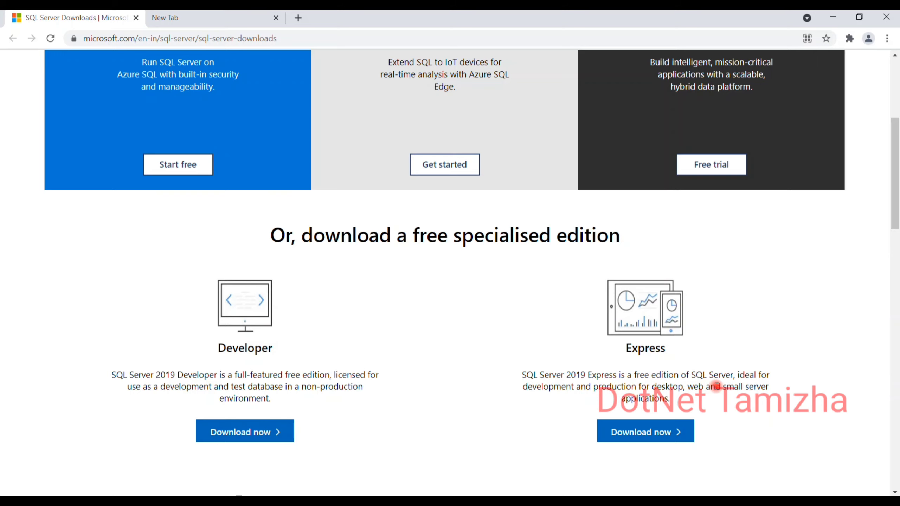
left_click_drag(738, 375, 756, 399)
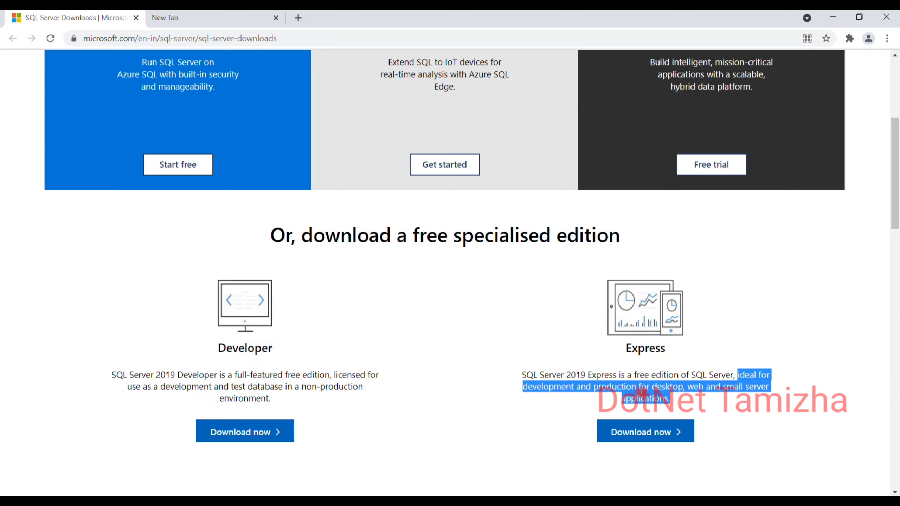
left_click(678, 395)
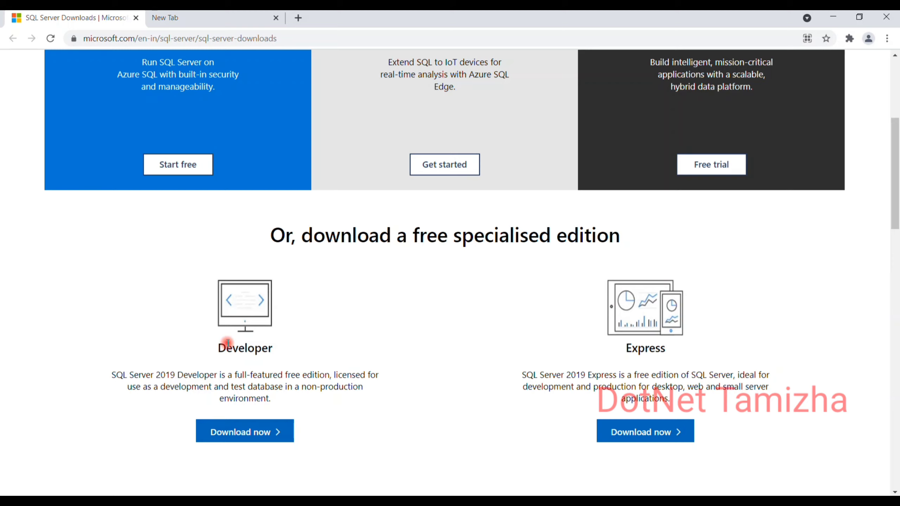
left_click_drag(219, 346, 275, 350)
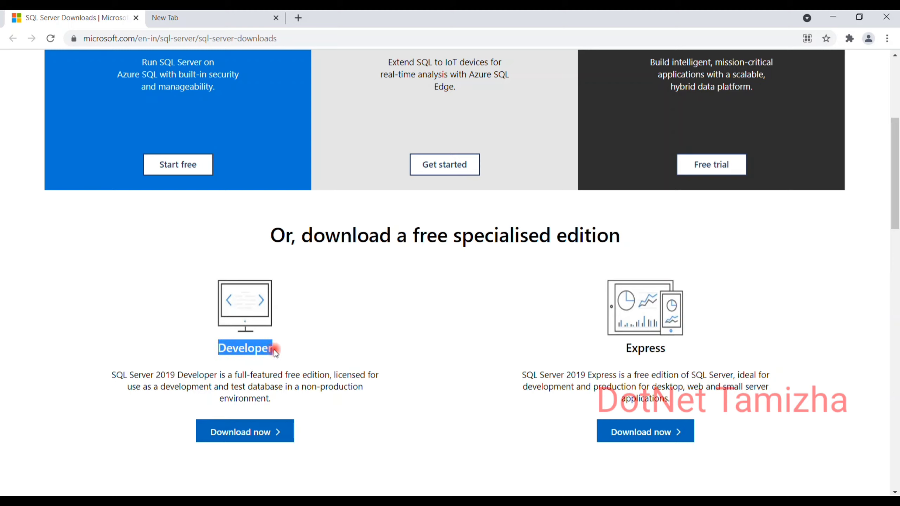
left_click(272, 369)
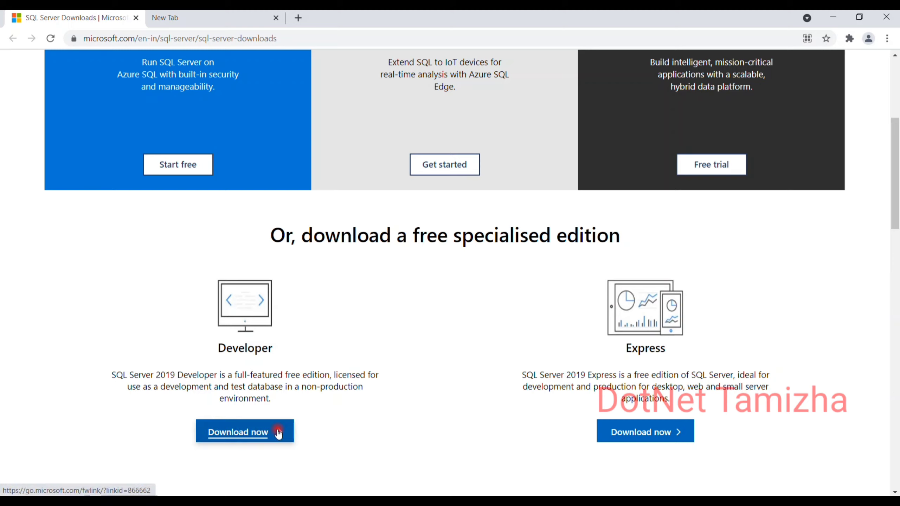
Download the installer for the free SQL Server 2019 Developer edition.
scroll(244, 400, "down", 3)
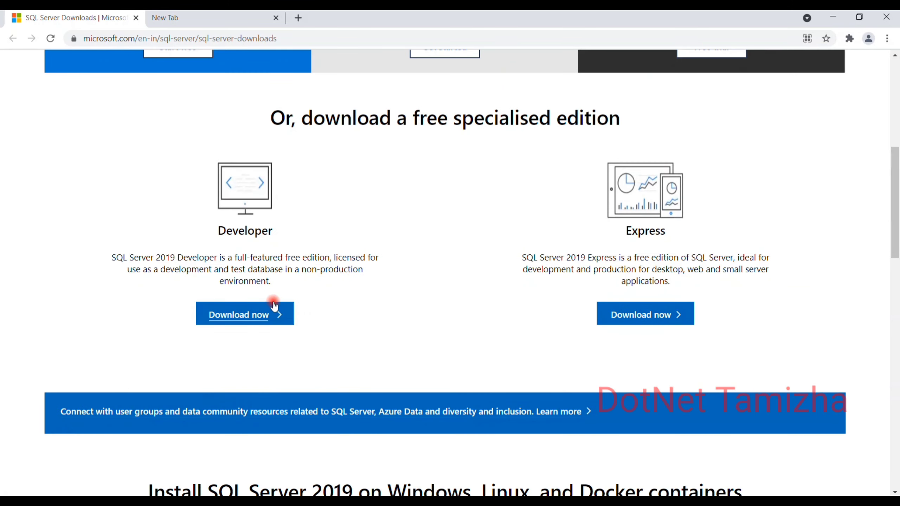
left_click(248, 317)
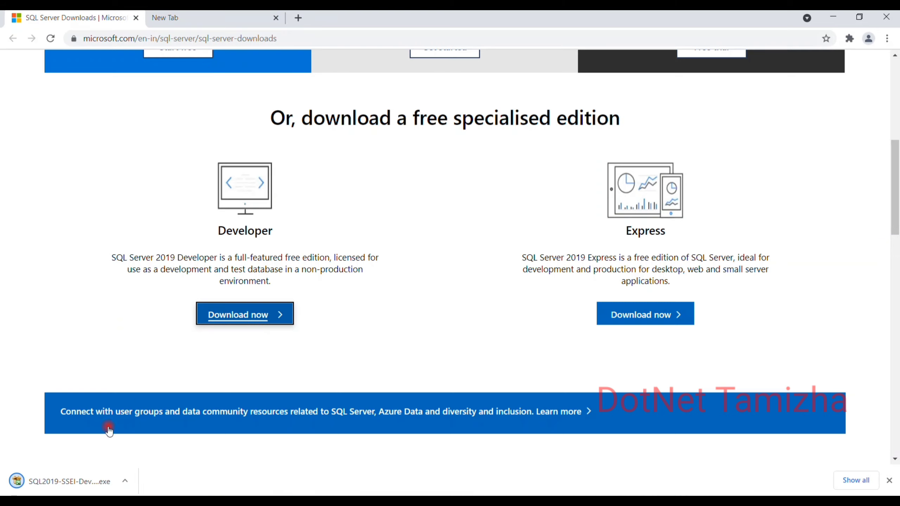
left_click(81, 482)
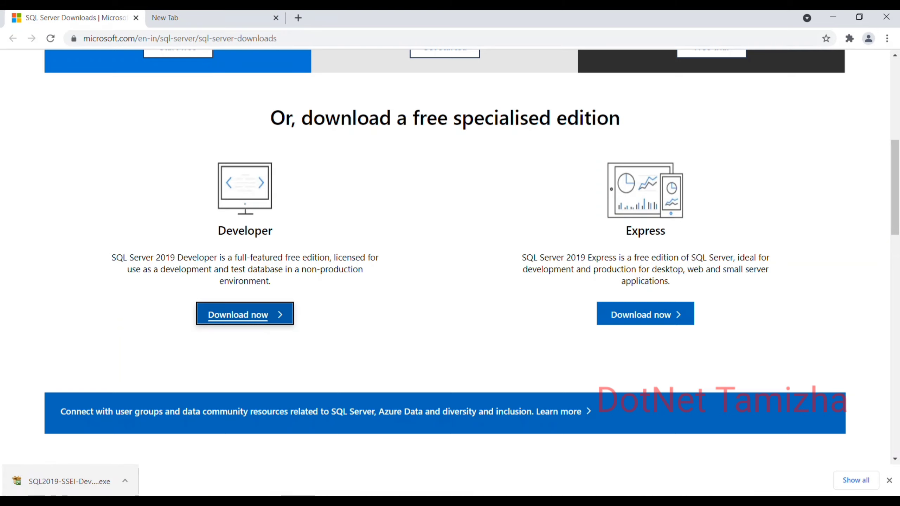
left_click(126, 489)
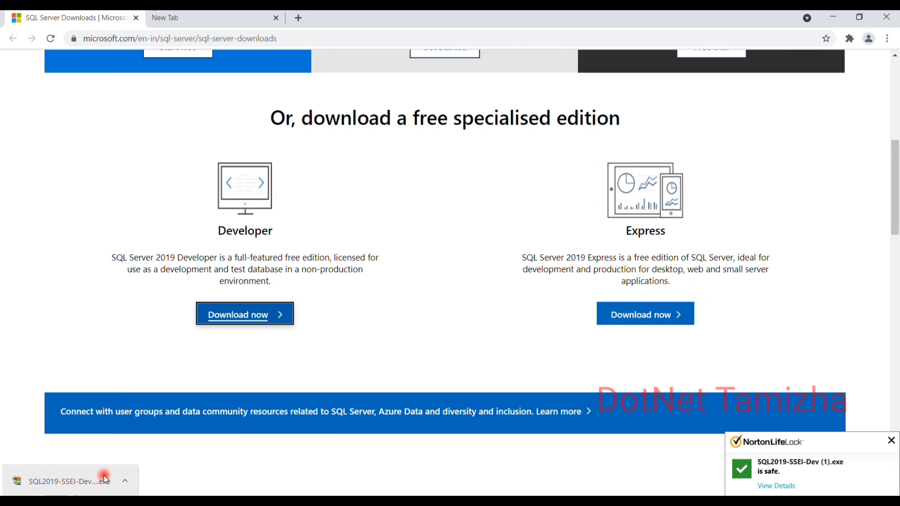
Switch to the Downloads folder in File Explorer and launch SQL2019-SSEI-Dev (1).exe.
mouse_move(82, 501)
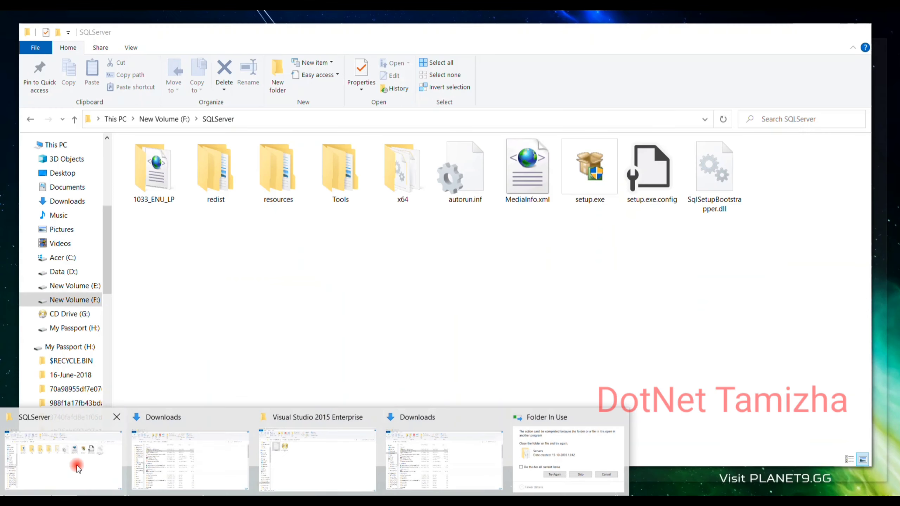
left_click(167, 460)
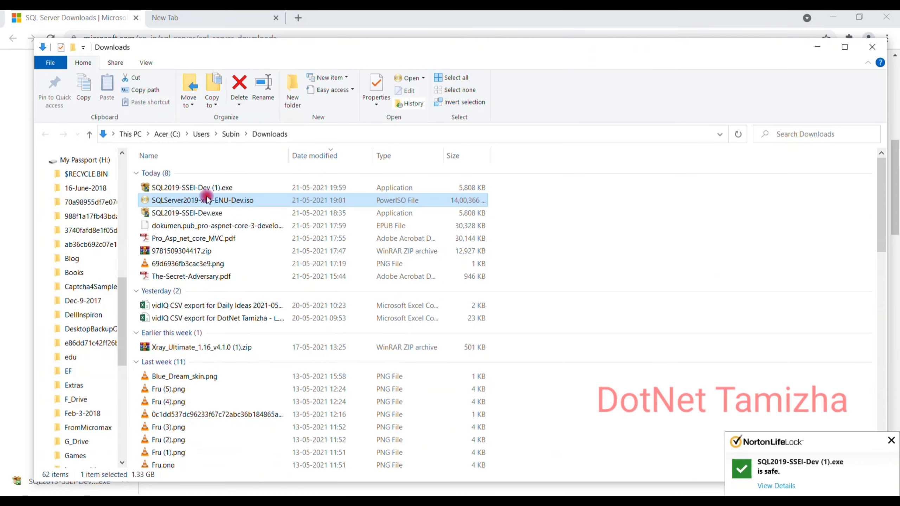
left_click(205, 188)
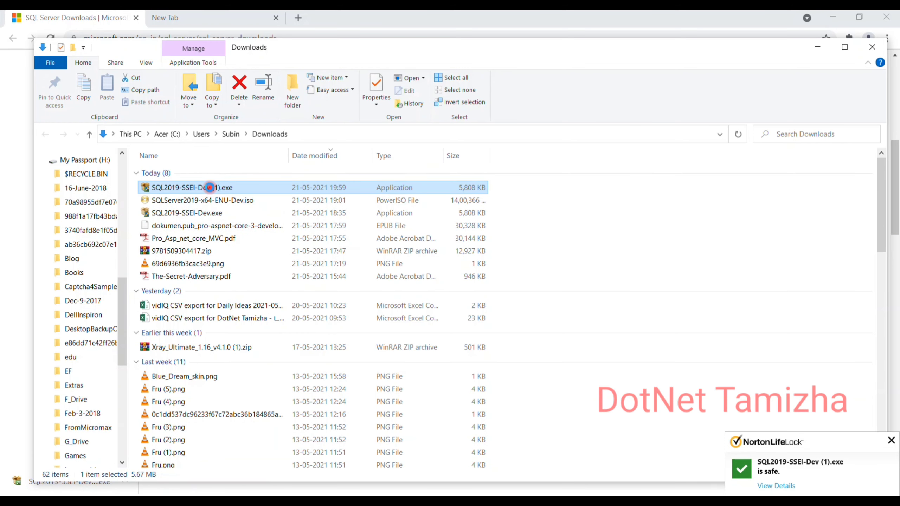
right_click(209, 187)
left_click(232, 180)
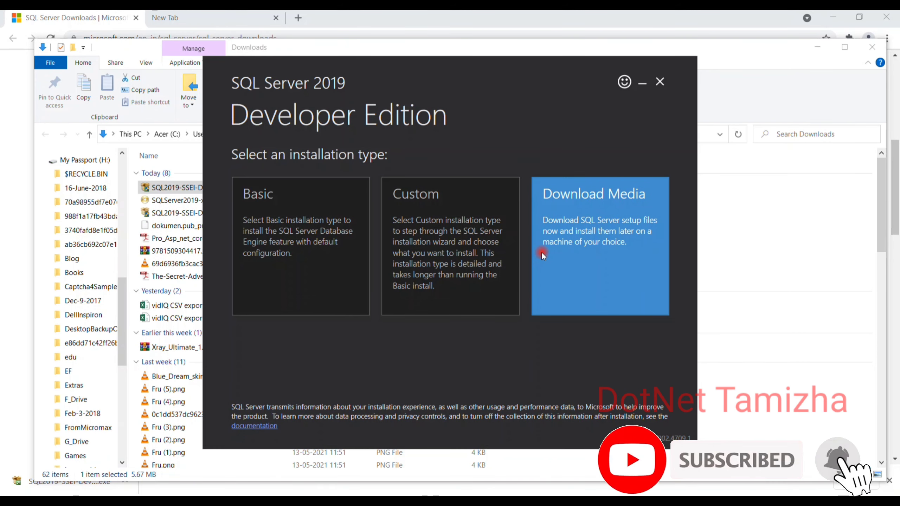
Choose the Download Media installation type and download the SQL Server setup files as an ISO package.
left_click(607, 245)
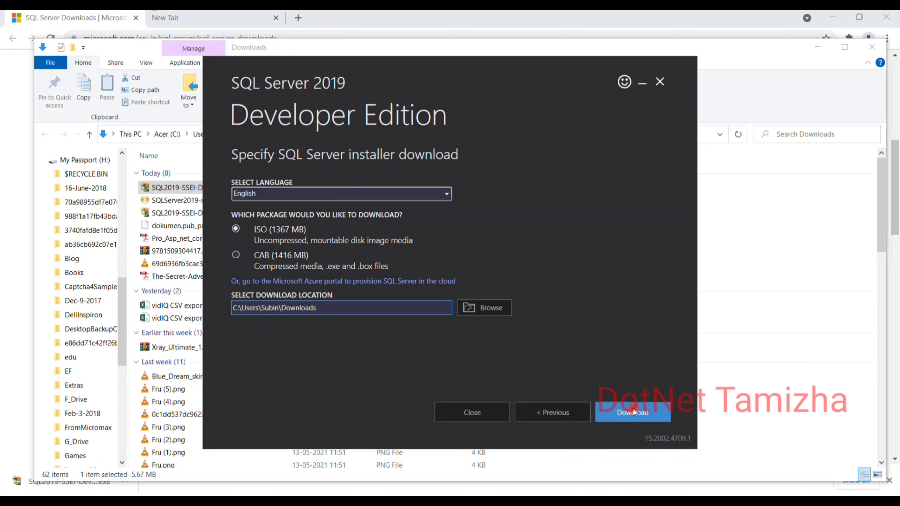
left_click(278, 240)
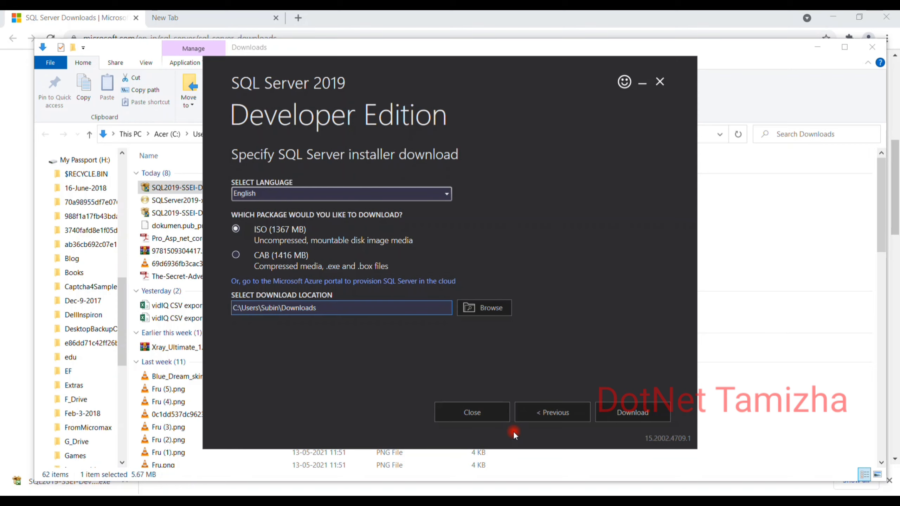
left_click(661, 84)
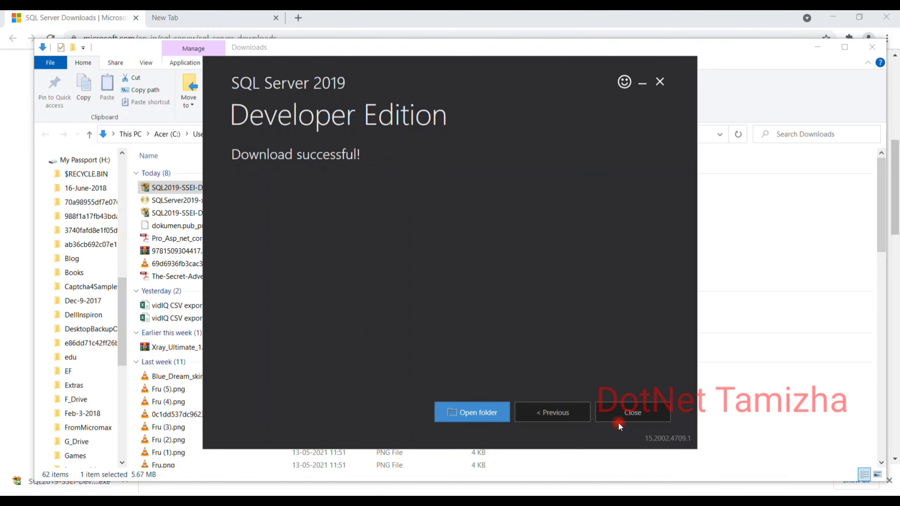
Close the SQL Server 2019 Developer Edition installer and confirm the exit.
left_click(623, 411)
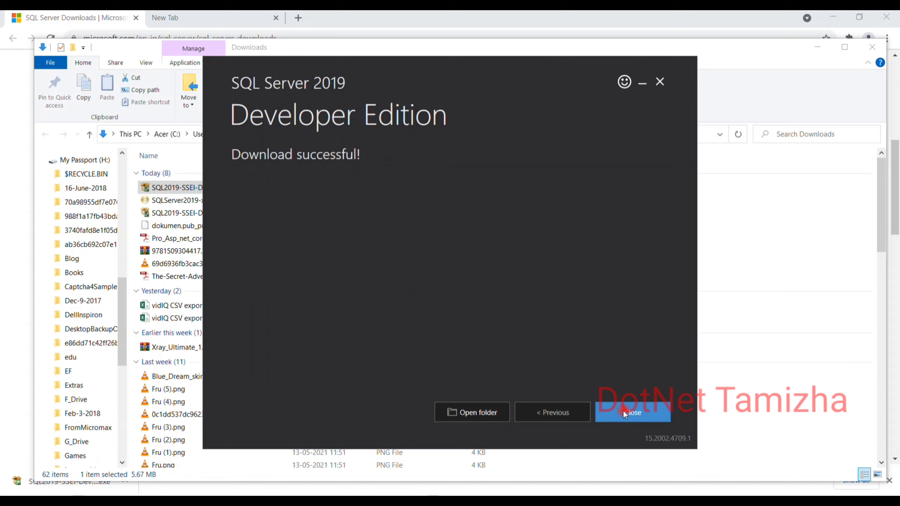
left_click(623, 410)
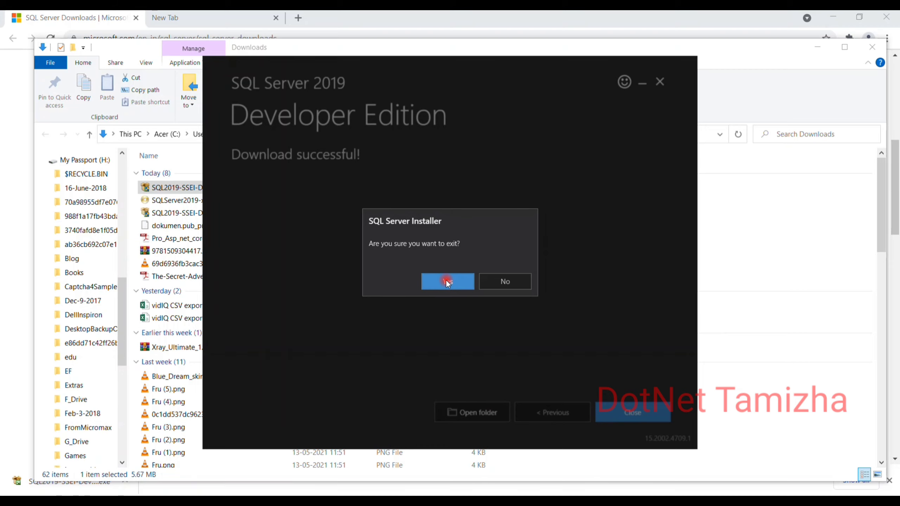
left_click(462, 282)
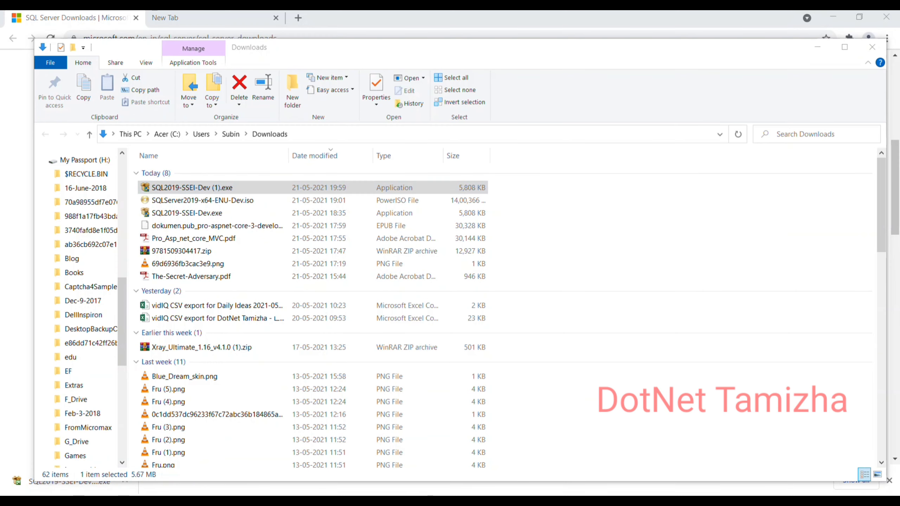
Select SQLServer2019-x64-ENU-Dev.iso in the Downloads folder and close the open Calculator window.
left_click(250, 203)
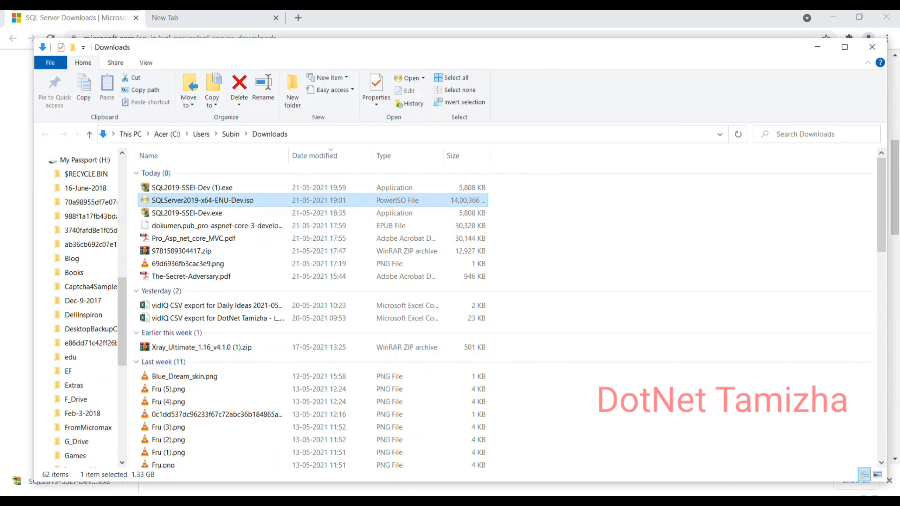
left_click(385, 502)
left_click(385, 502)
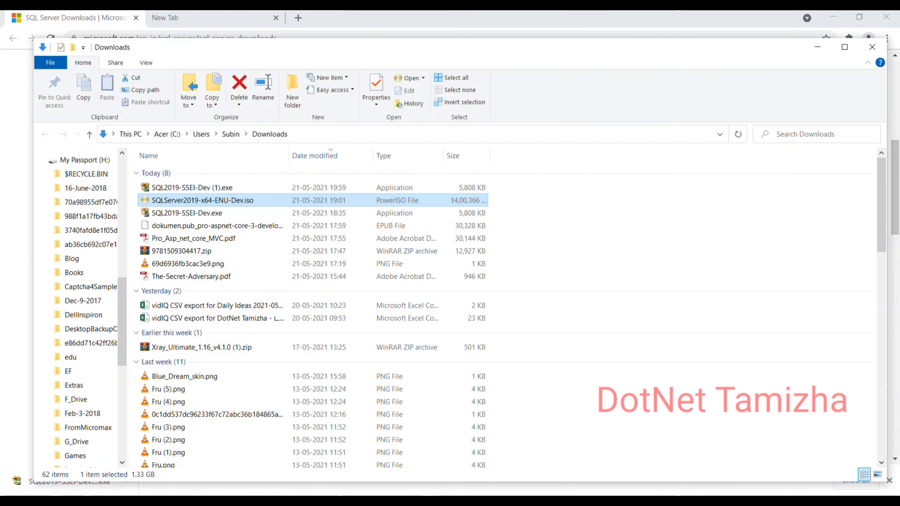
right_click(385, 502)
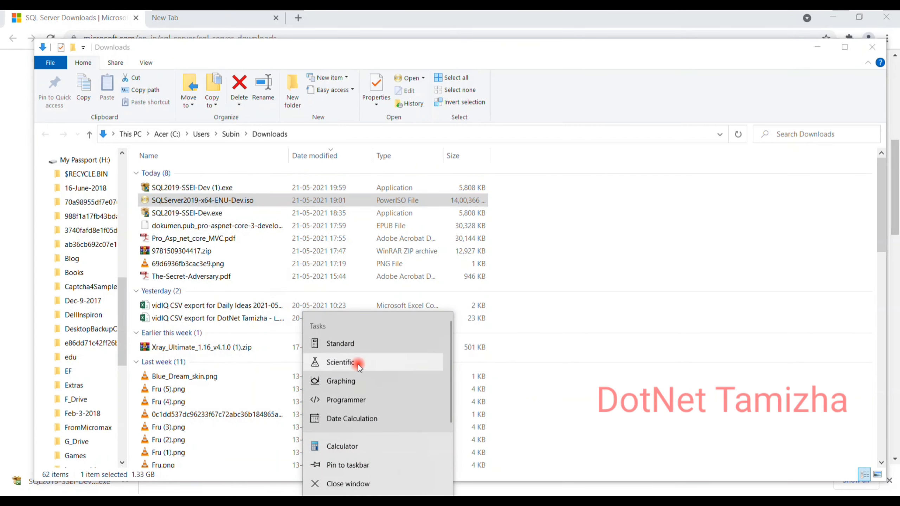
left_click(349, 484)
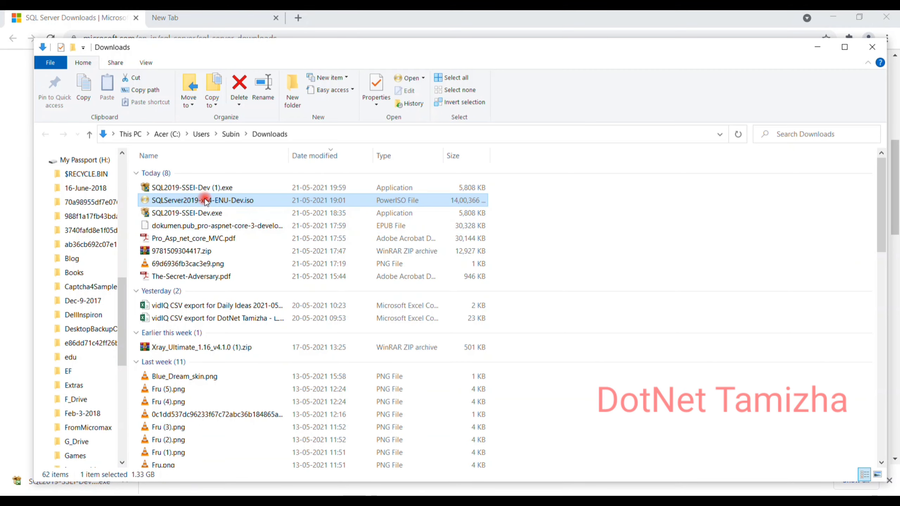
Open SQLServer2019-x64-ENU-Dev.iso in PowerISO, continuing unregistered.
right_click(243, 205)
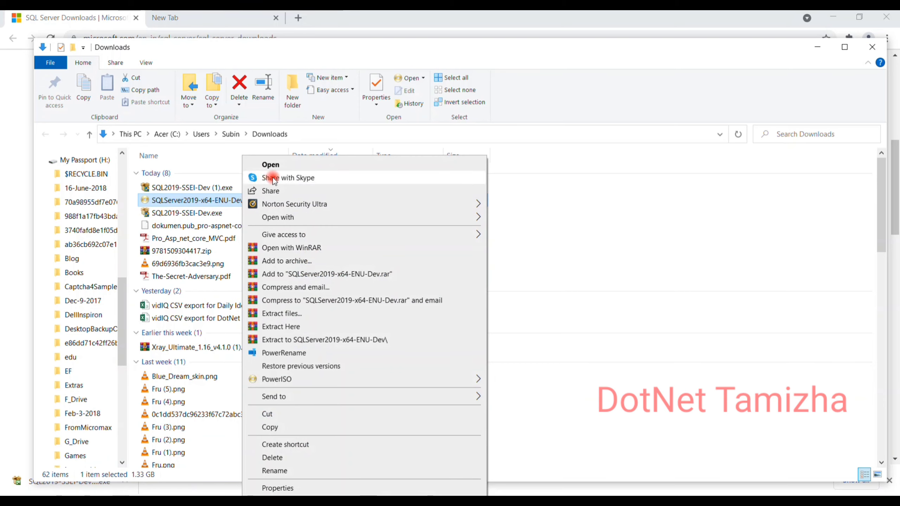
right_click(209, 201)
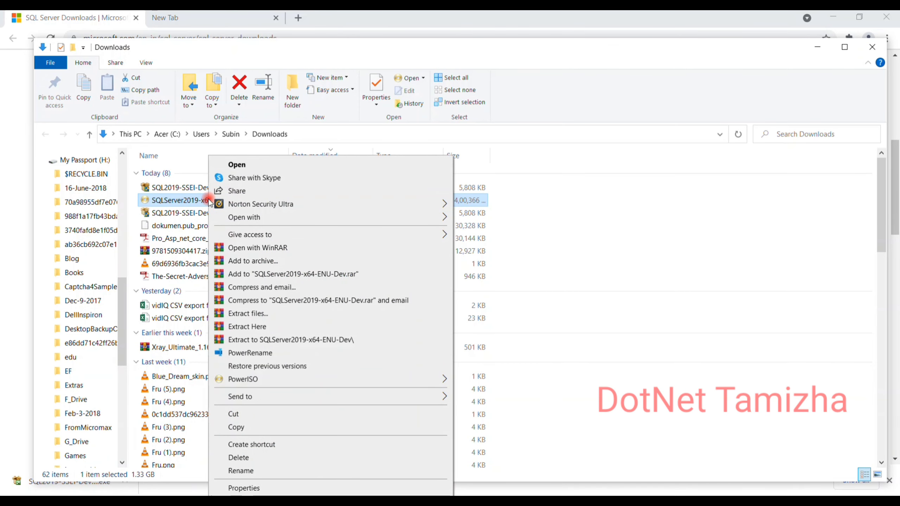
left_click(224, 166)
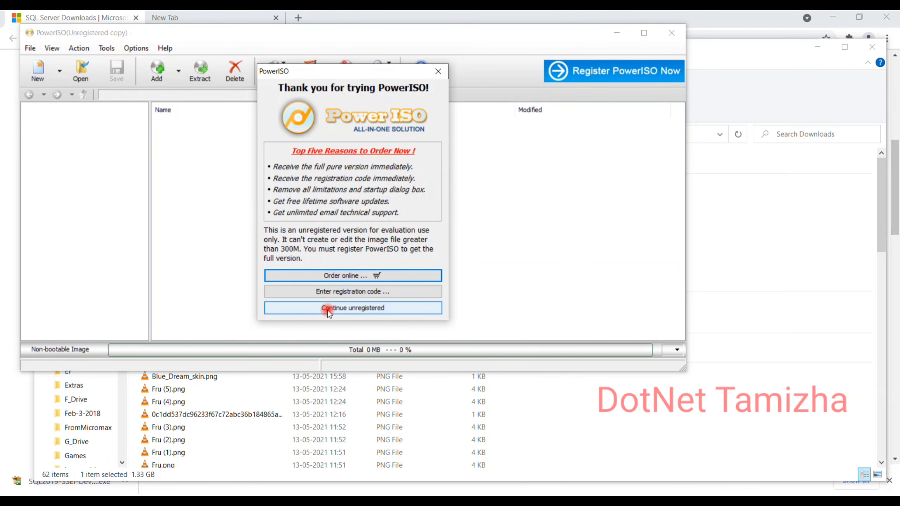
left_click(328, 310)
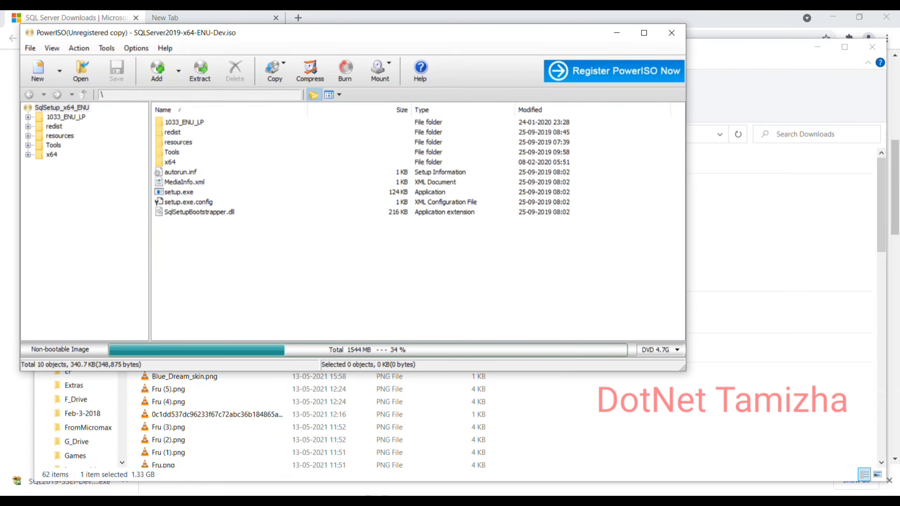
Switch to the File Explorer window showing the SQLServer folder on New Volume (F:), select setup.exe and maximize the window.
left_click(227, 501)
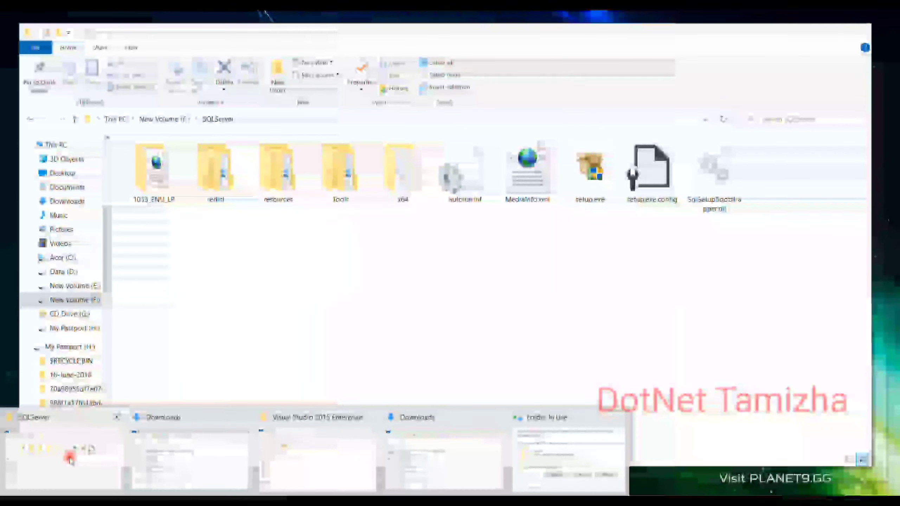
left_click(70, 455)
left_click(237, 117)
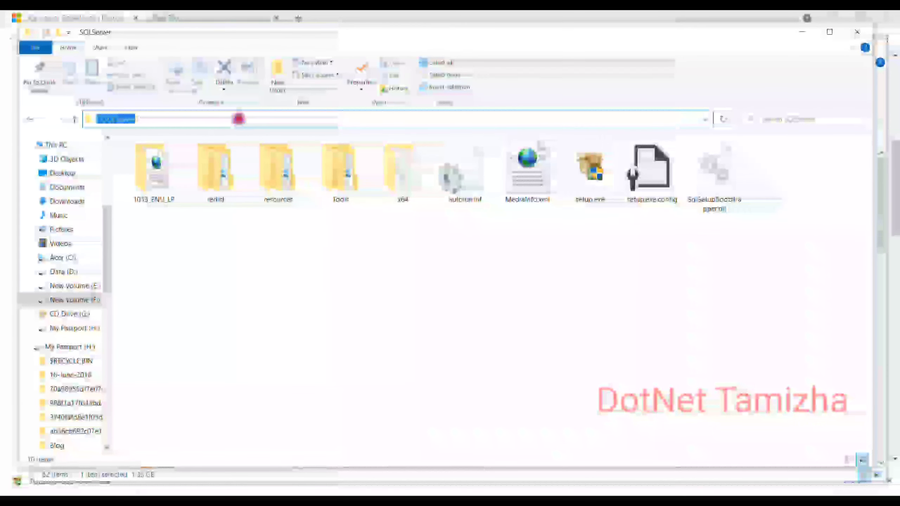
left_click(272, 248)
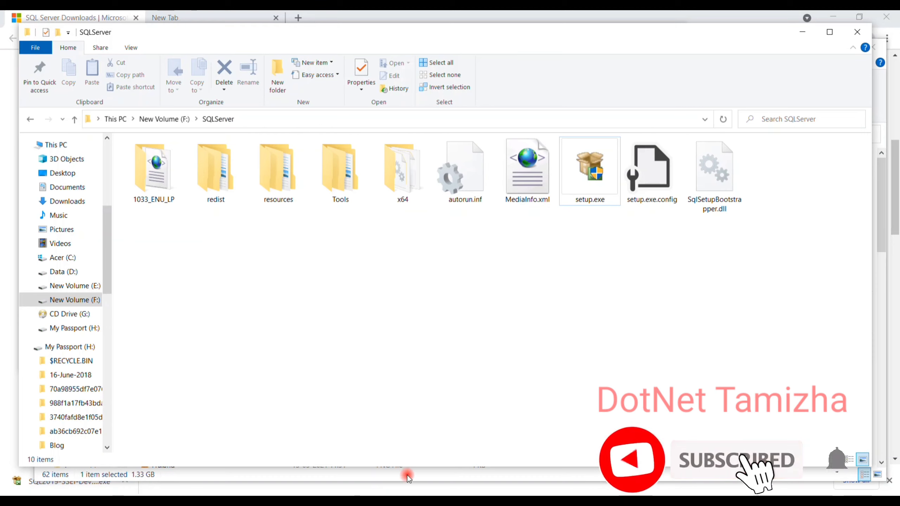
left_click(593, 181)
double_click(470, 34)
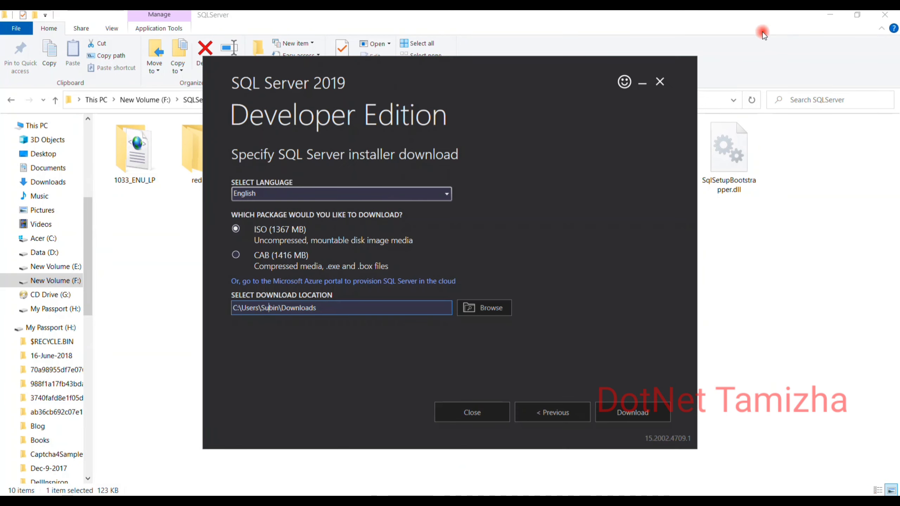
Exit the SQL Server 2019 installer download window covering the SQLServer folder and clear the file selection.
left_click(480, 419)
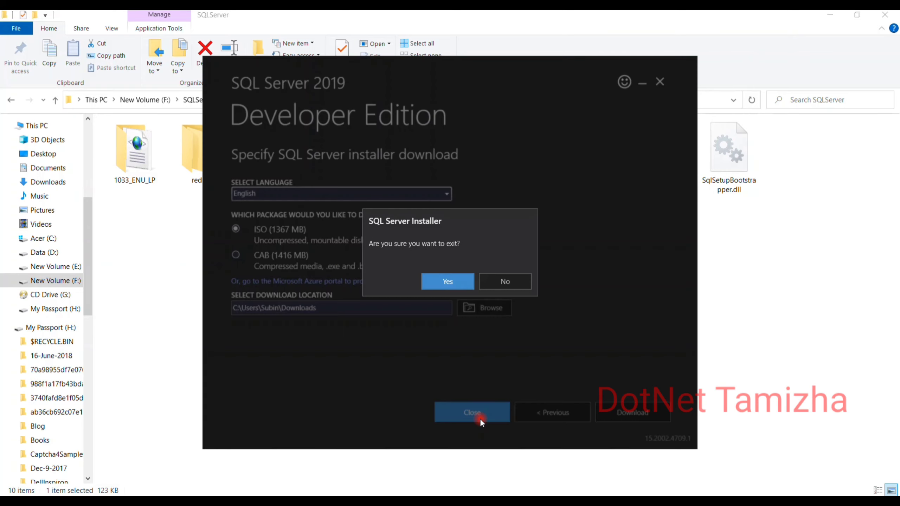
left_click(447, 286)
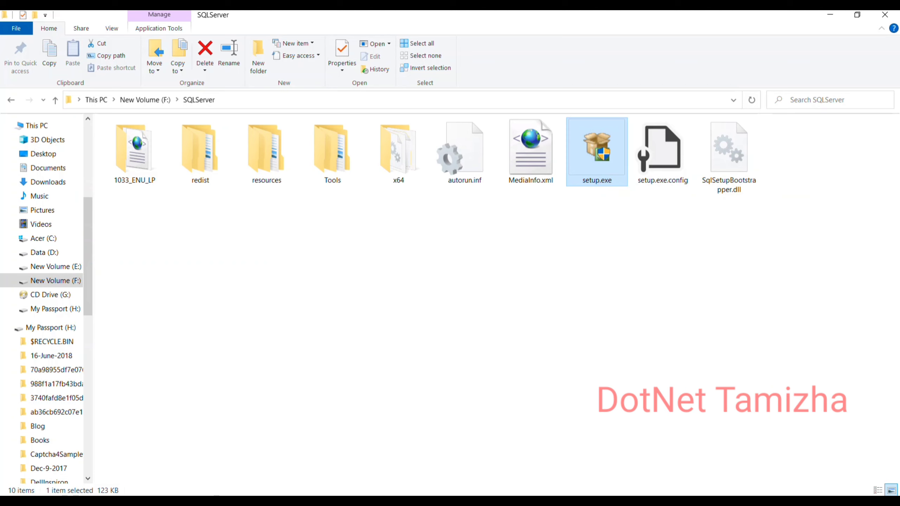
left_click(358, 441)
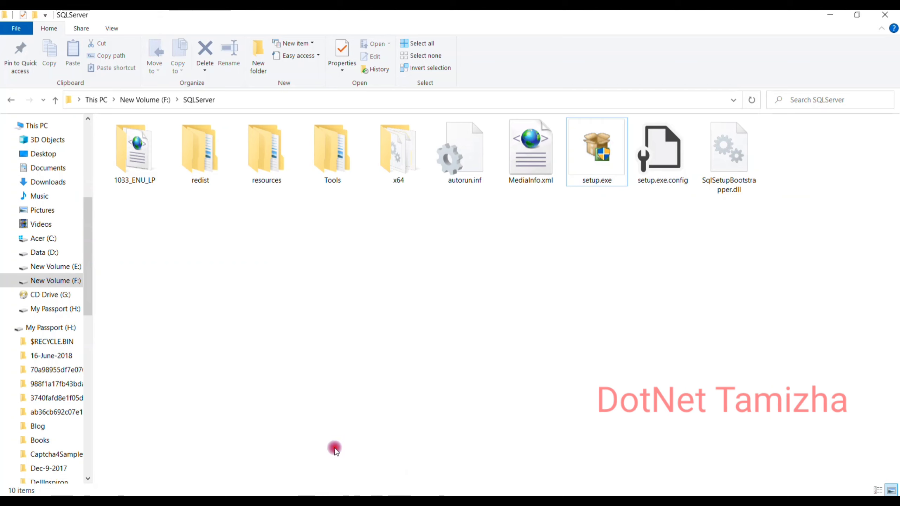
mouse_move(356, 502)
Run setup.exe and start a new SQL Server stand-alone installation from SQL Server Installation Center.
left_click(606, 169)
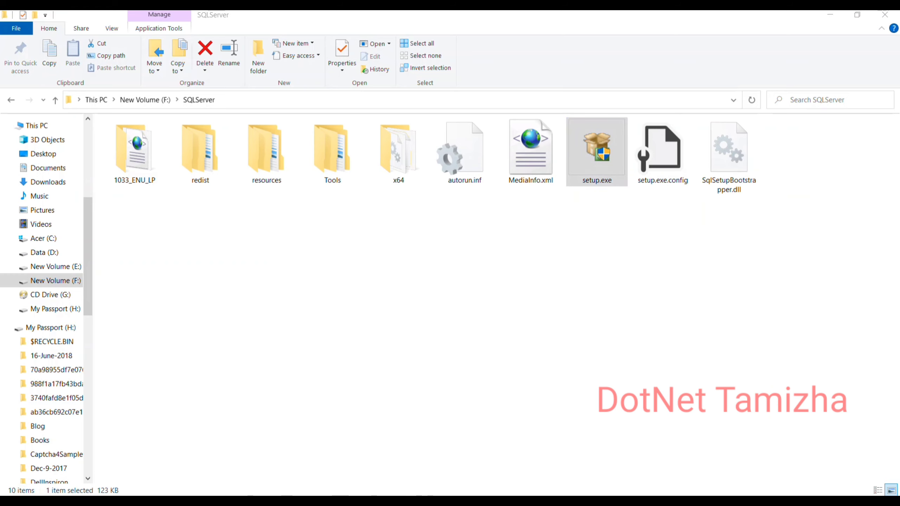
left_click(374, 336)
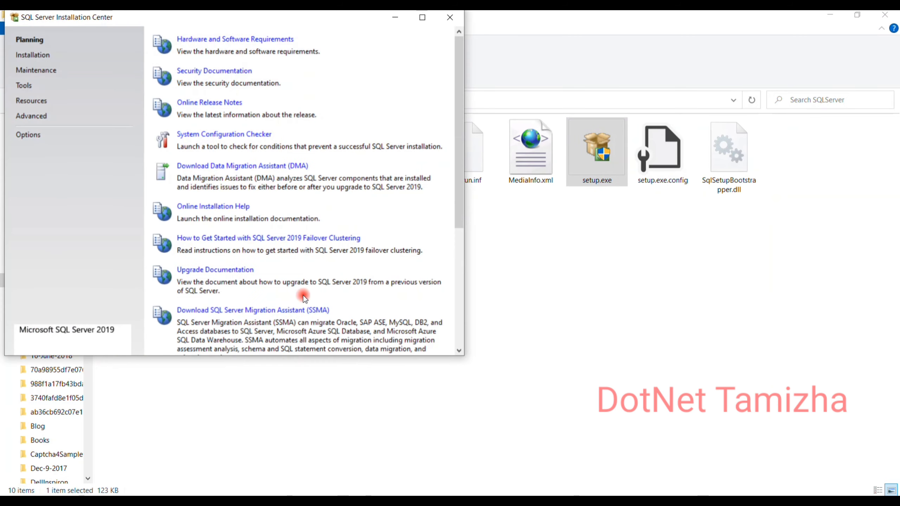
left_click_drag(203, 21, 289, 82)
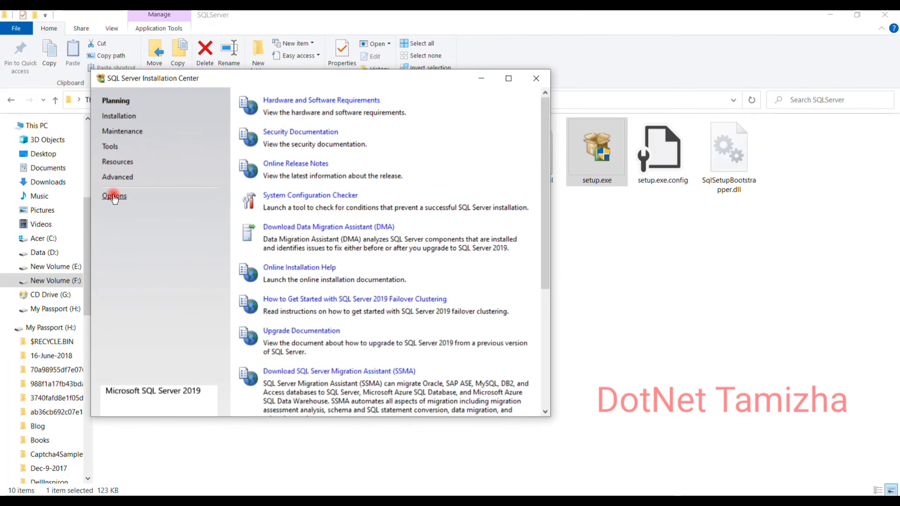
left_click(111, 117)
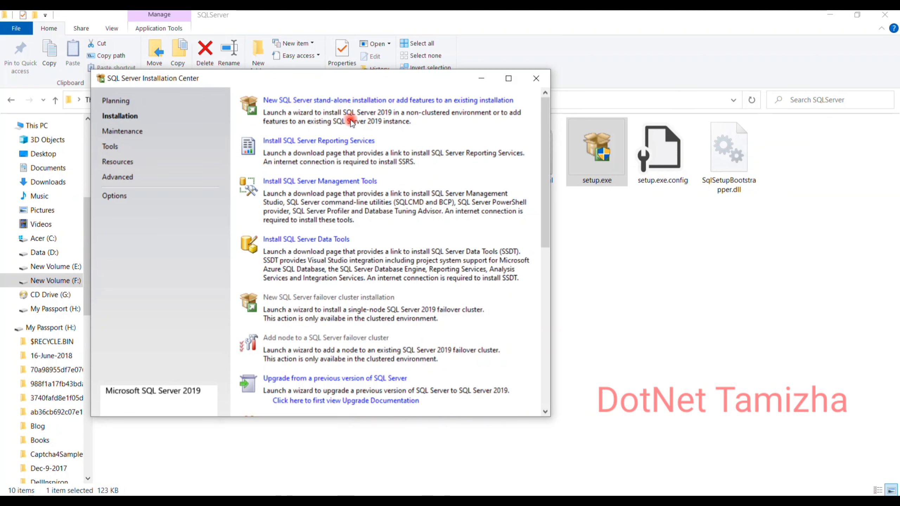
left_click(332, 104)
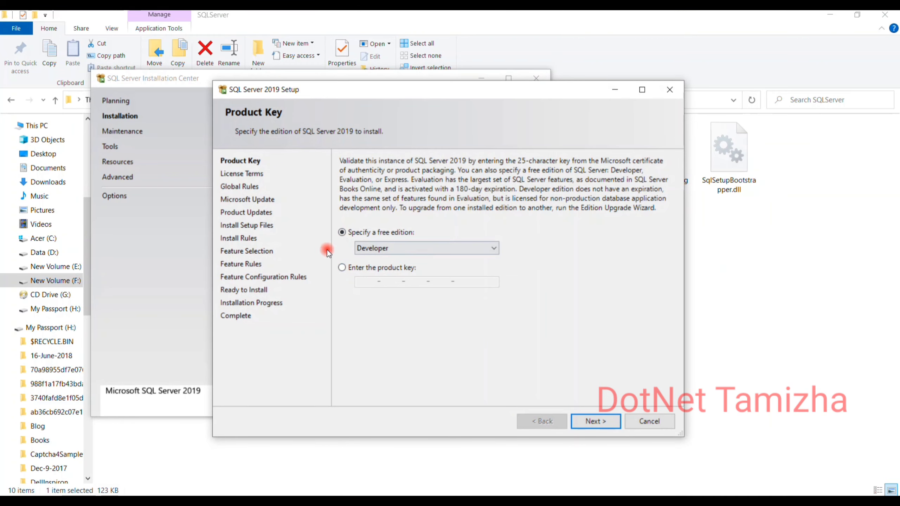
Specify Developer as the free edition to install and accept the license terms.
left_click(367, 248)
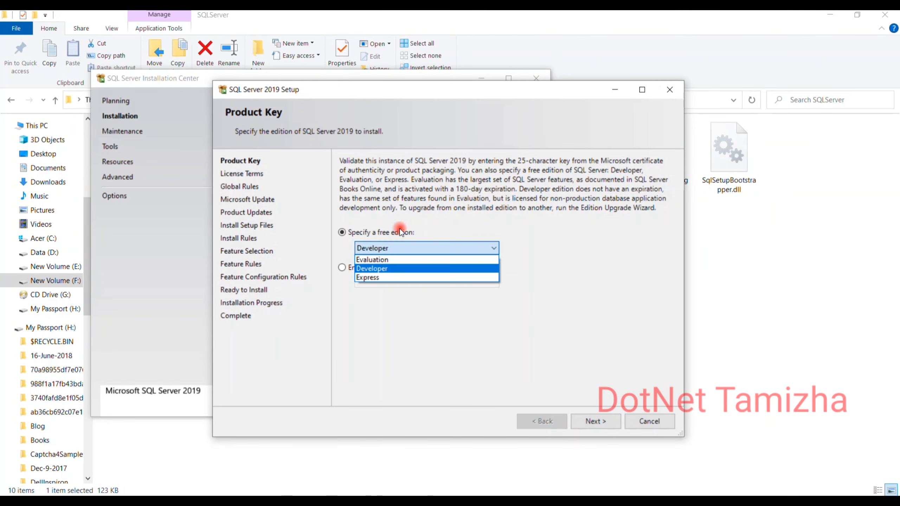
left_click(386, 272)
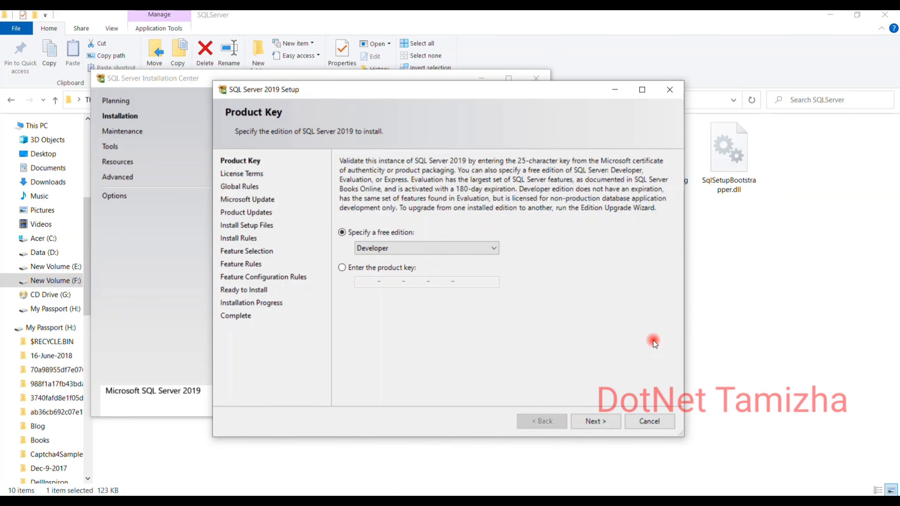
left_click(596, 422)
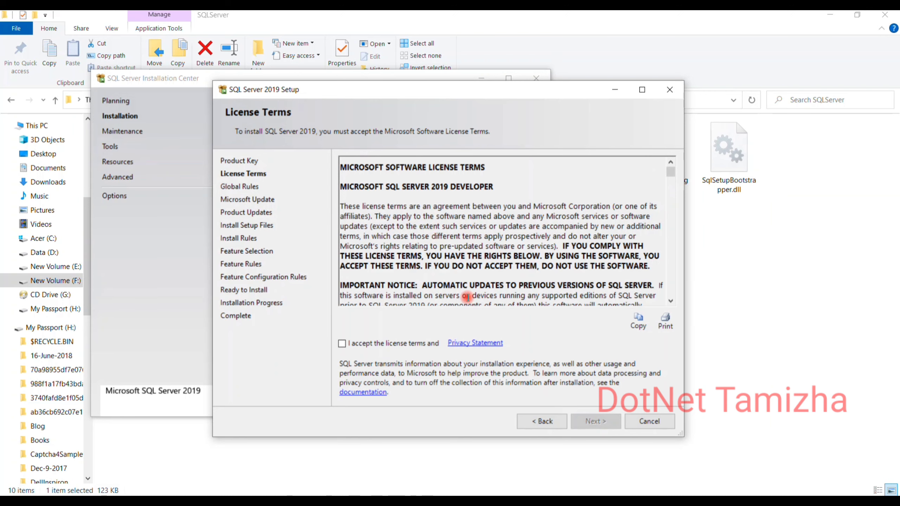
left_click(342, 344)
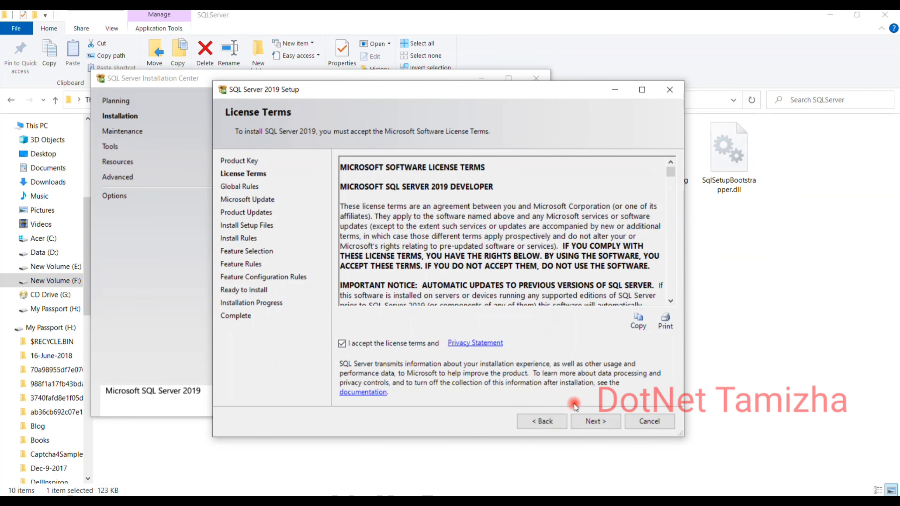
left_click(590, 421)
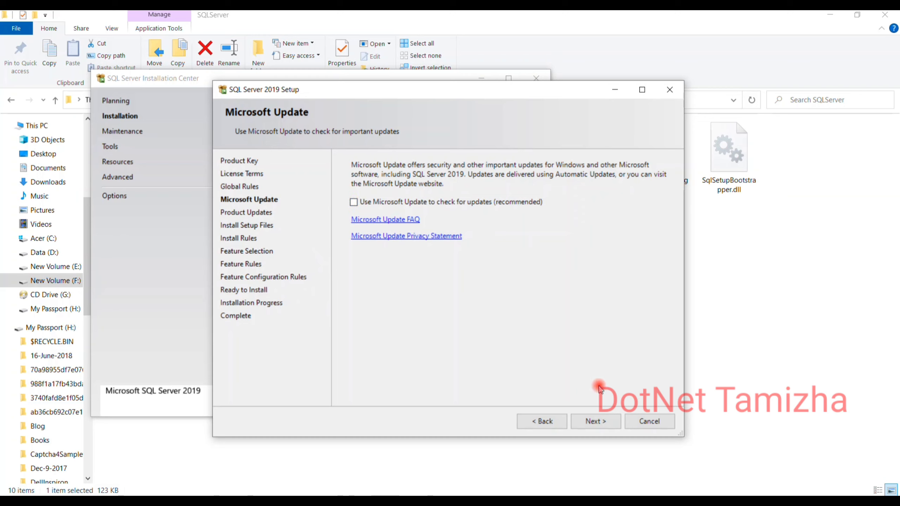
Continue without using Microsoft Update and proceed past the install rules to the feature selection.
left_click(590, 421)
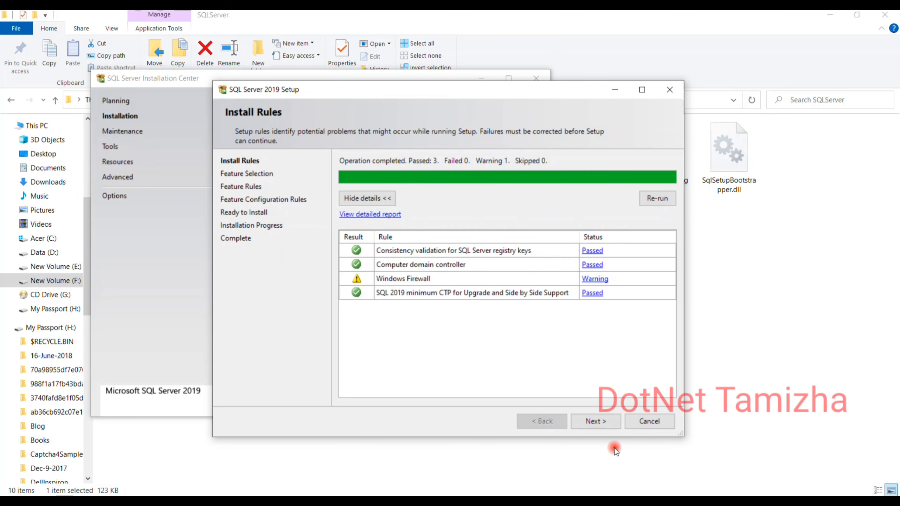
left_click(600, 423)
left_click(599, 422)
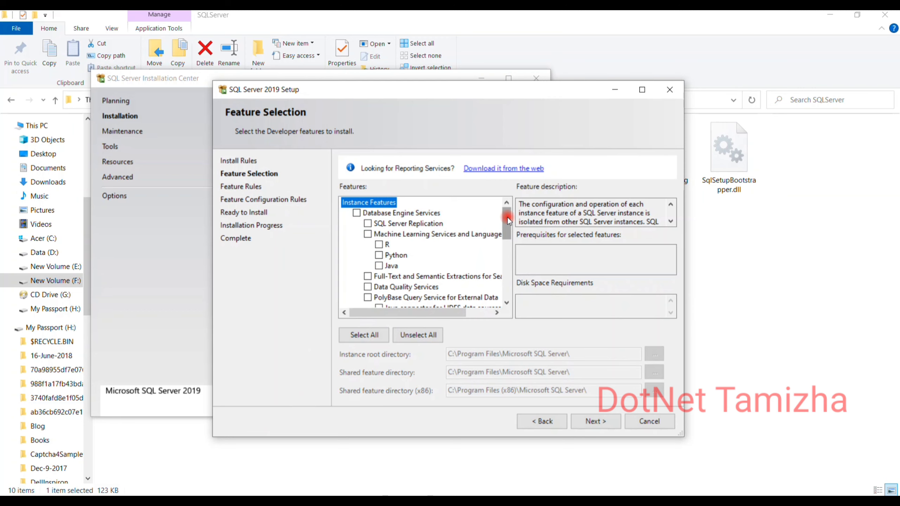
Review the available Developer features and select Database Engine Services under Instance Features.
scroll(508, 218, "down", 1)
scroll(508, 217, "down", 1)
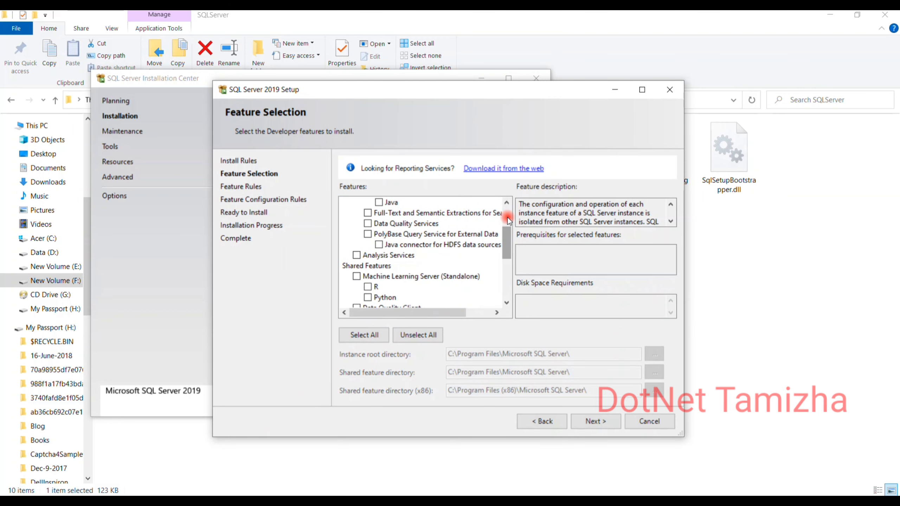
scroll(508, 218, "down", 1)
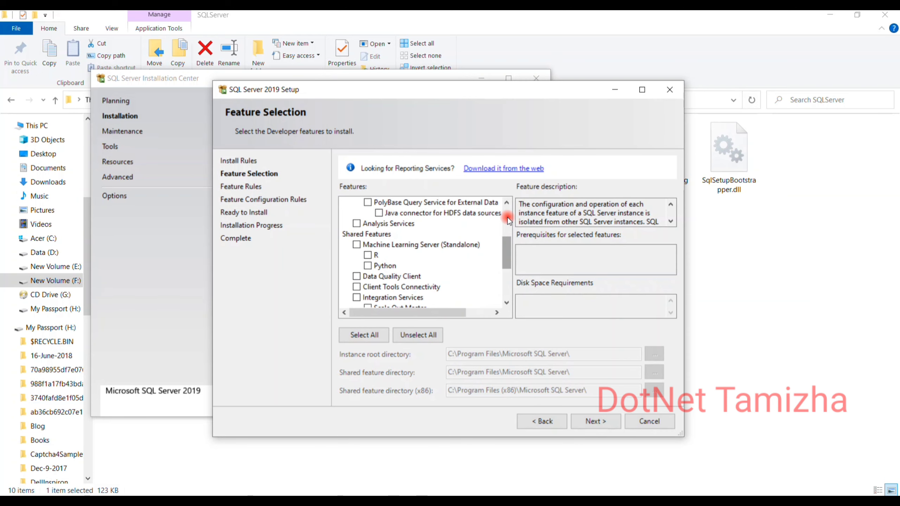
scroll(508, 218, "down", 1)
scroll(508, 217, "down", 2)
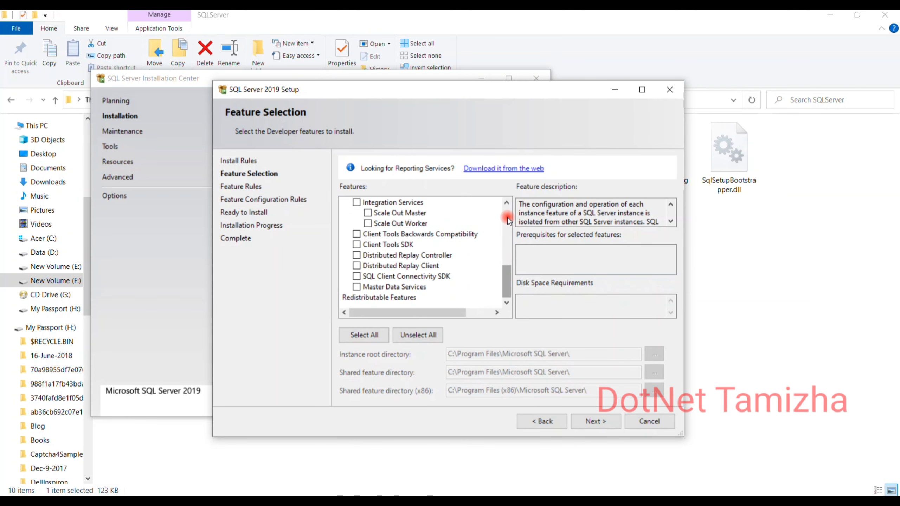
scroll(508, 217, "up", 5)
scroll(508, 218, "up", 1)
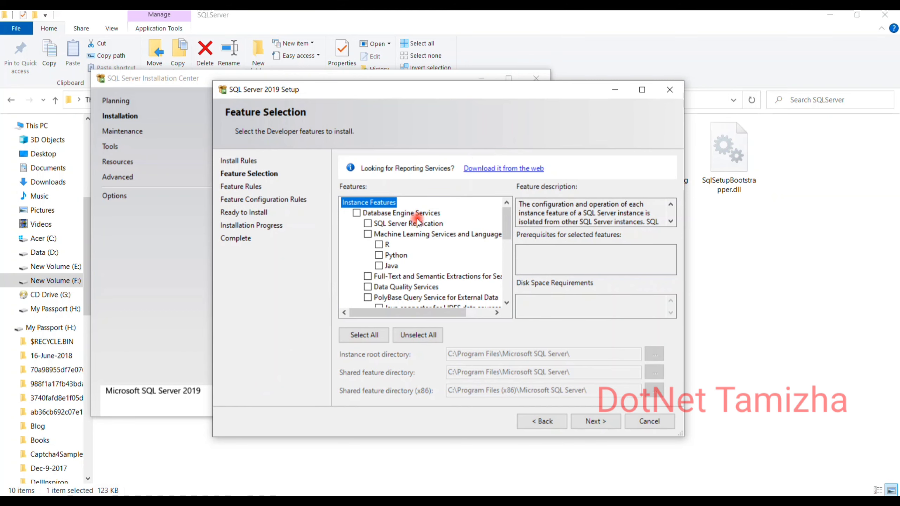
left_click(353, 217)
left_click(356, 213)
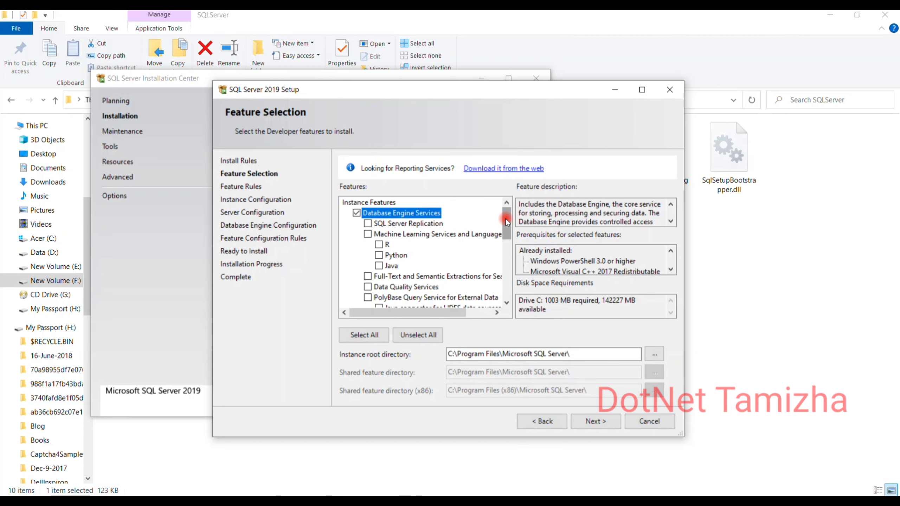
Select the SQL Client Connectivity SDK shared feature, keeping C:\Program Files\Microsoft SQL Server\ as the instance root directory.
scroll(505, 219, "down", 2)
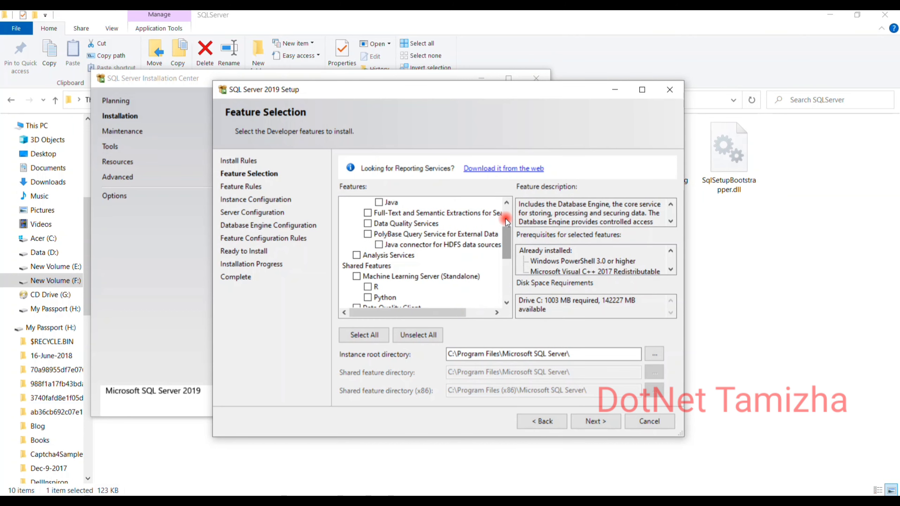
scroll(506, 218, "down", 1)
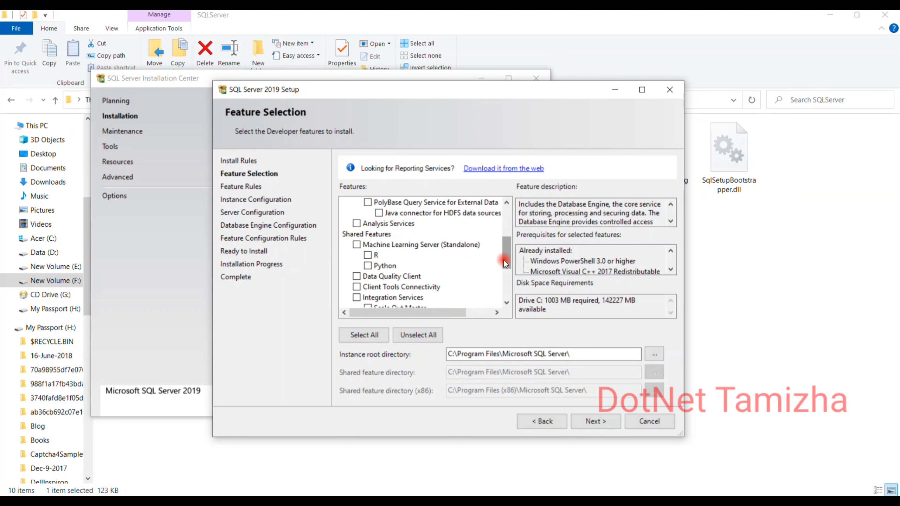
scroll(503, 259, "down", 1)
scroll(504, 259, "down", 2)
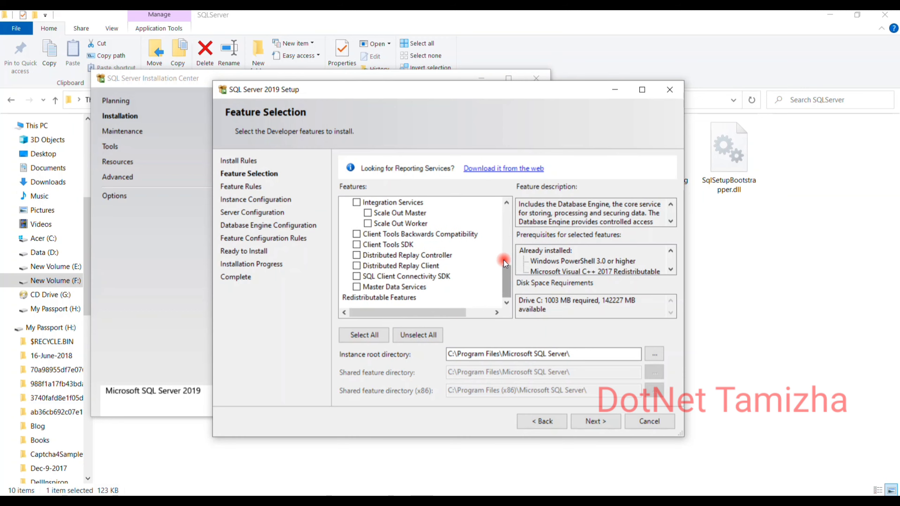
left_click(357, 277)
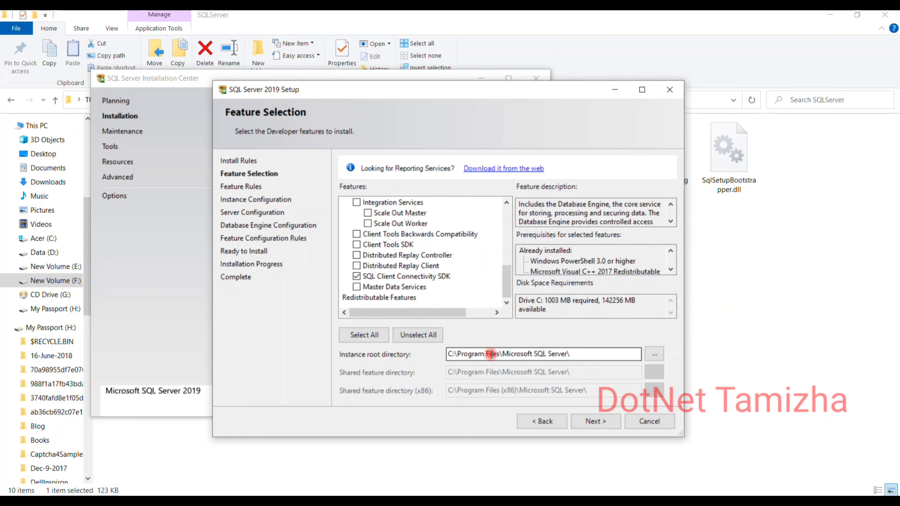
left_click_drag(596, 351, 451, 349)
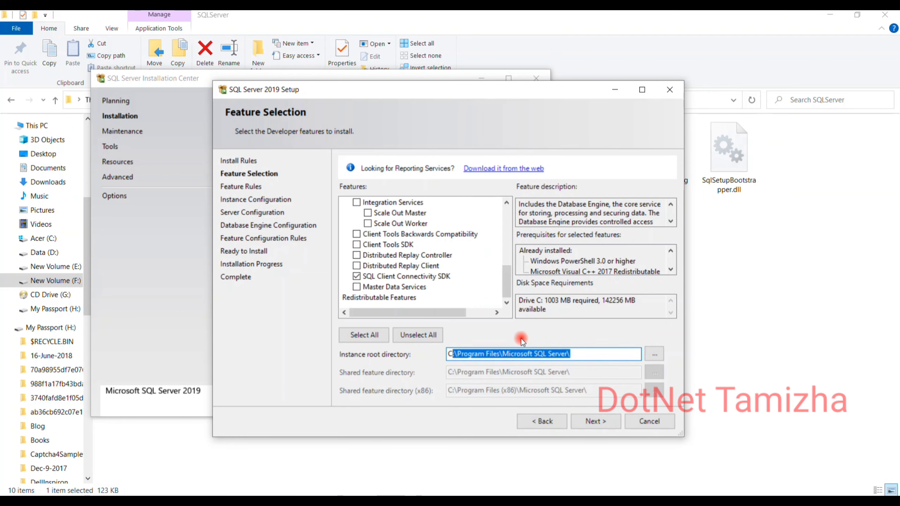
left_click(555, 354)
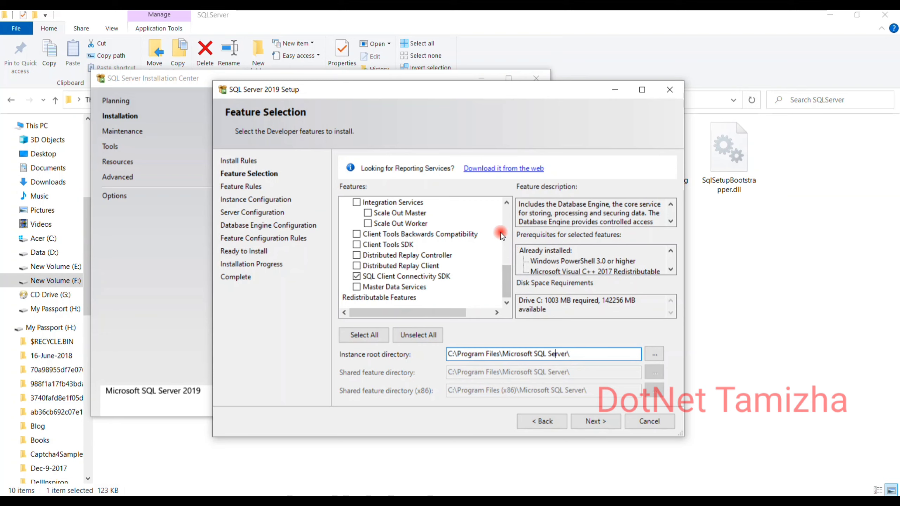
Select all the Developer features for installation and review the list.
scroll(504, 218, "up", 5)
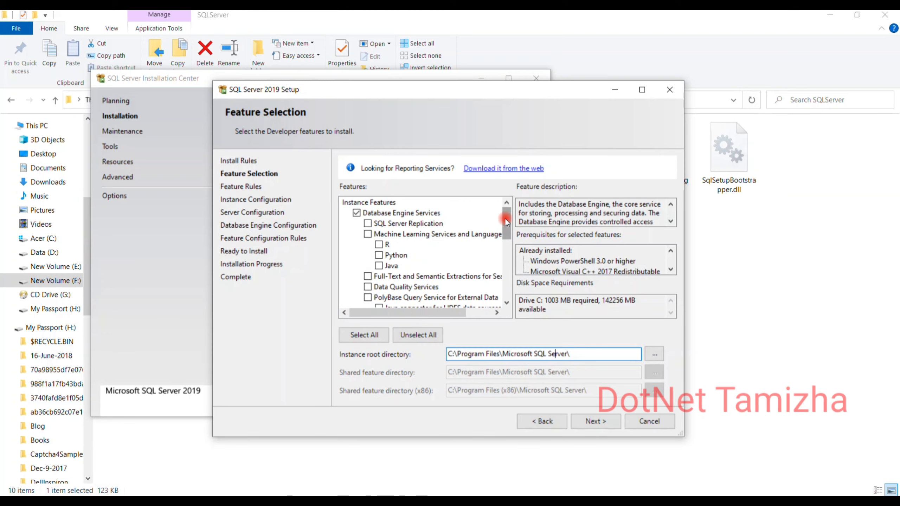
scroll(505, 218, "down", 2)
left_click(371, 335)
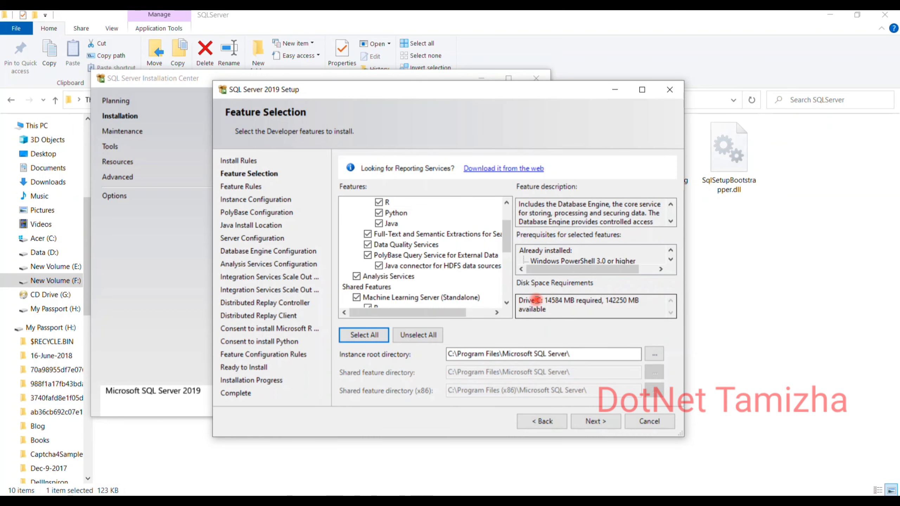
scroll(509, 238, "up", 2)
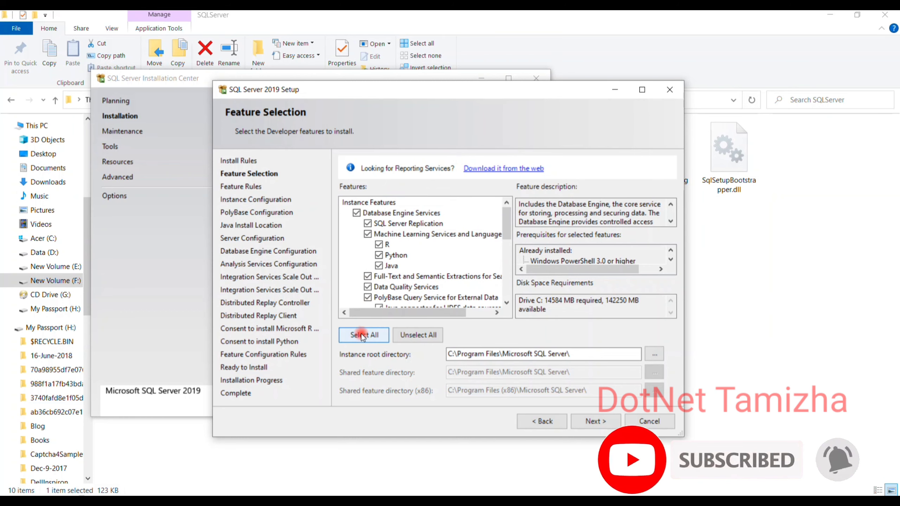
Clear all feature selections and select only Database Engine Services.
left_click(402, 336)
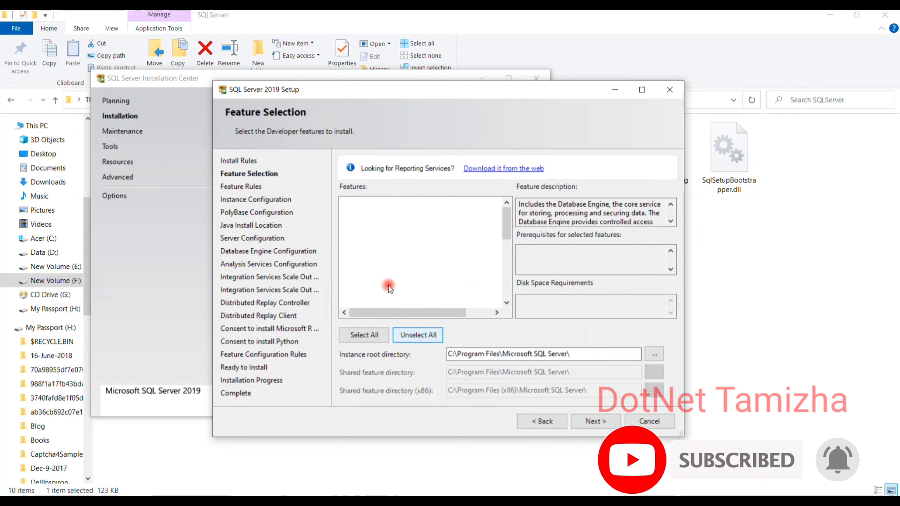
left_click(361, 213)
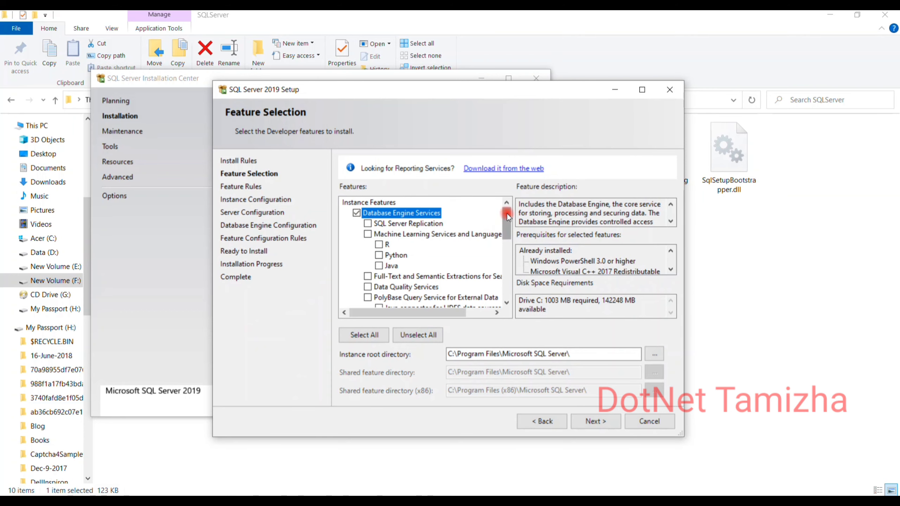
Add the SQL Client Connectivity SDK to the selected features and accept the default instance with instance ID MSSQLSERVER.
left_click_drag(507, 214, 500, 293)
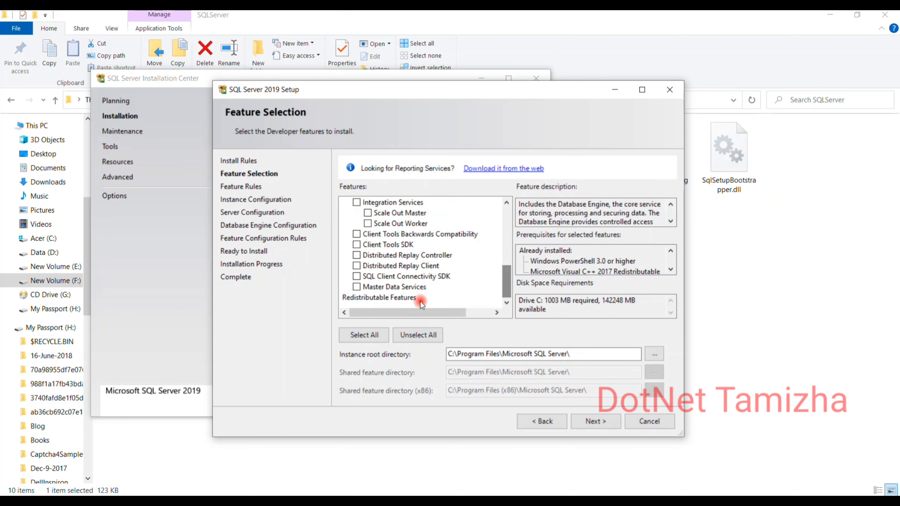
left_click(357, 277)
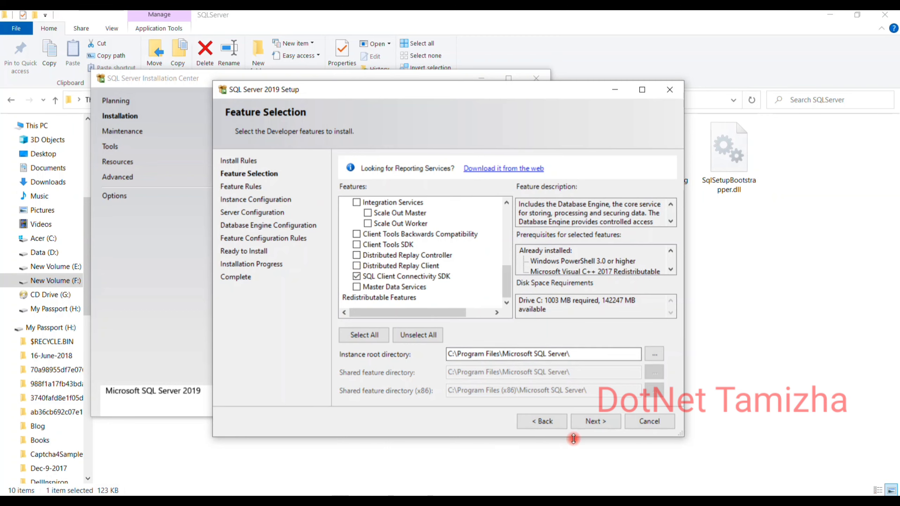
double_click(552, 300)
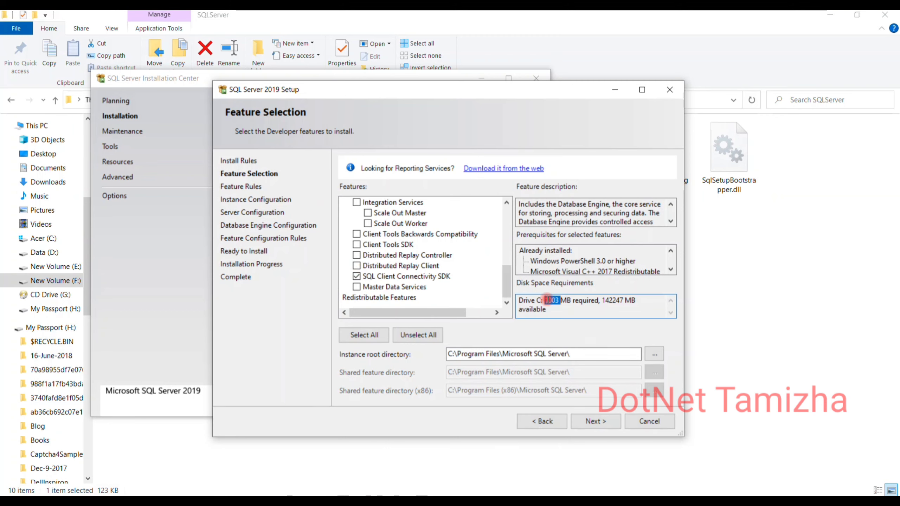
left_click(598, 423)
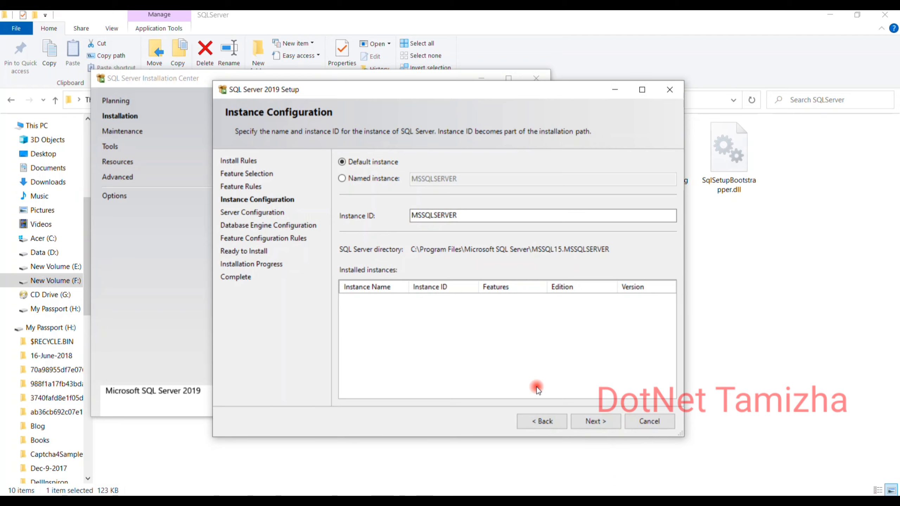
double_click(438, 217)
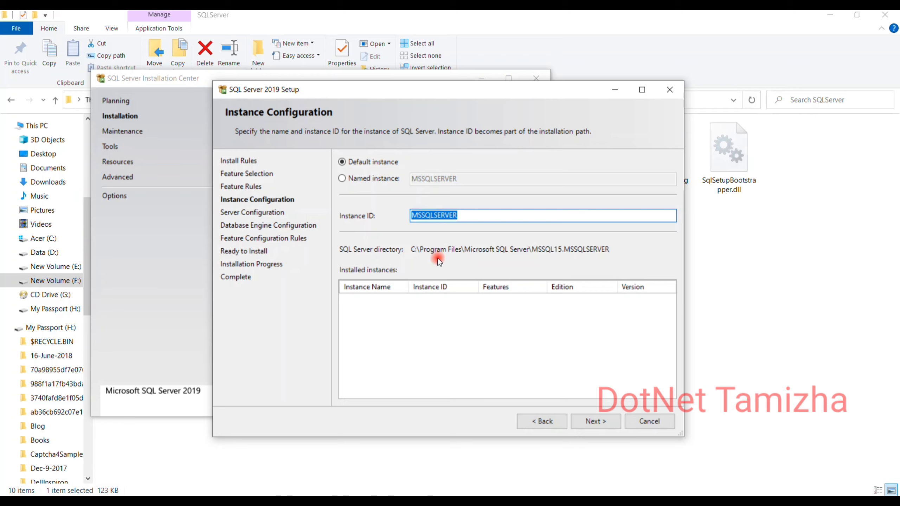
left_click(583, 423)
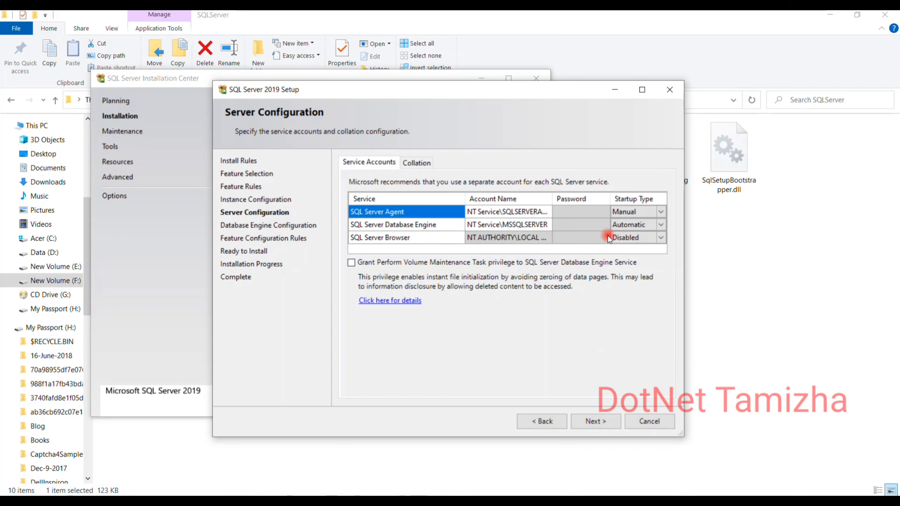
Set the startup type of the SQL Server Agent service to Automatic.
left_click(664, 209)
left_click(662, 212)
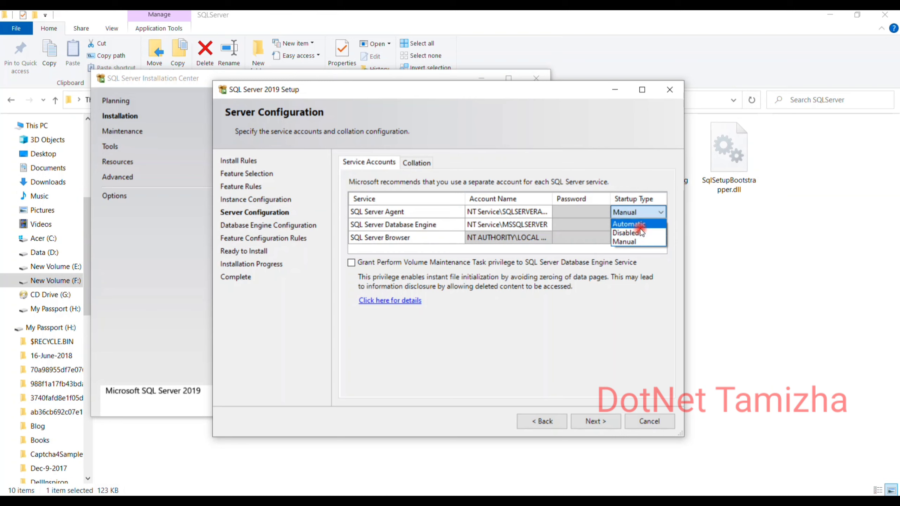
left_click(630, 224)
left_click(644, 228)
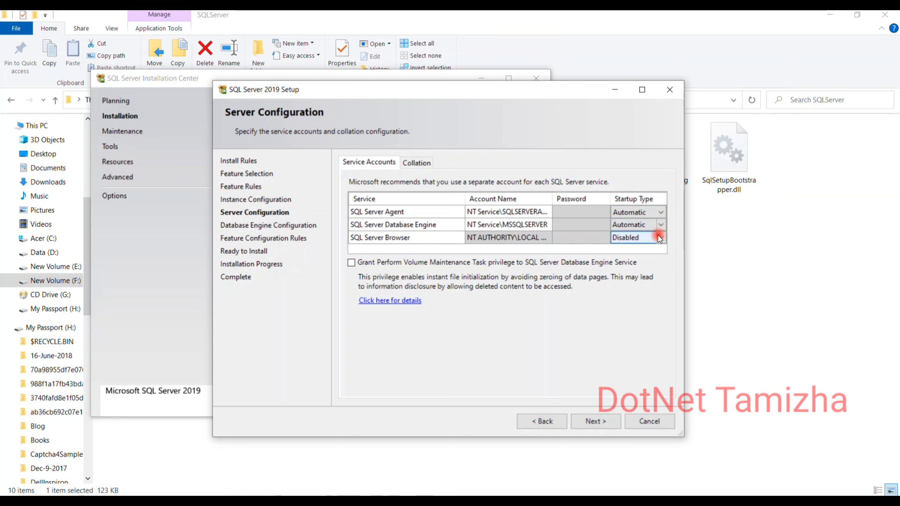
Set the SQL Server Agent startup type to Manual and continue to the Database Engine Configuration.
left_click(657, 211)
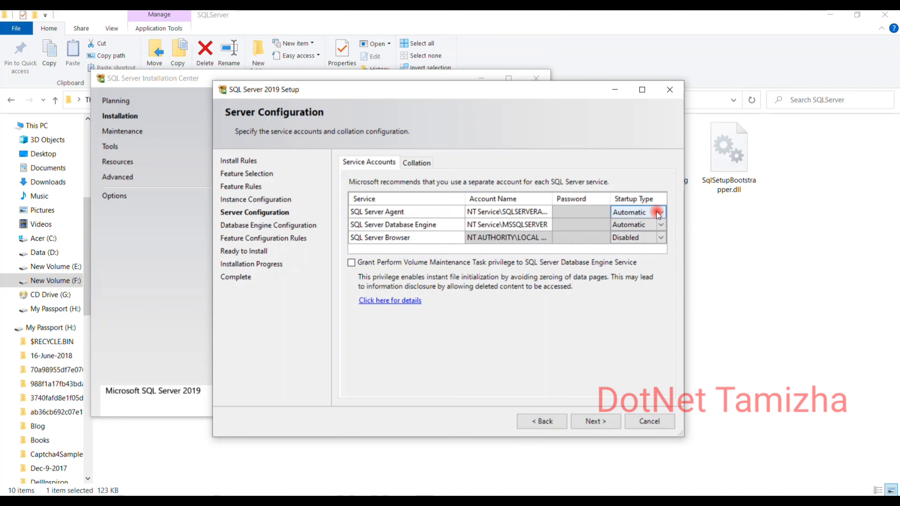
left_click(657, 211)
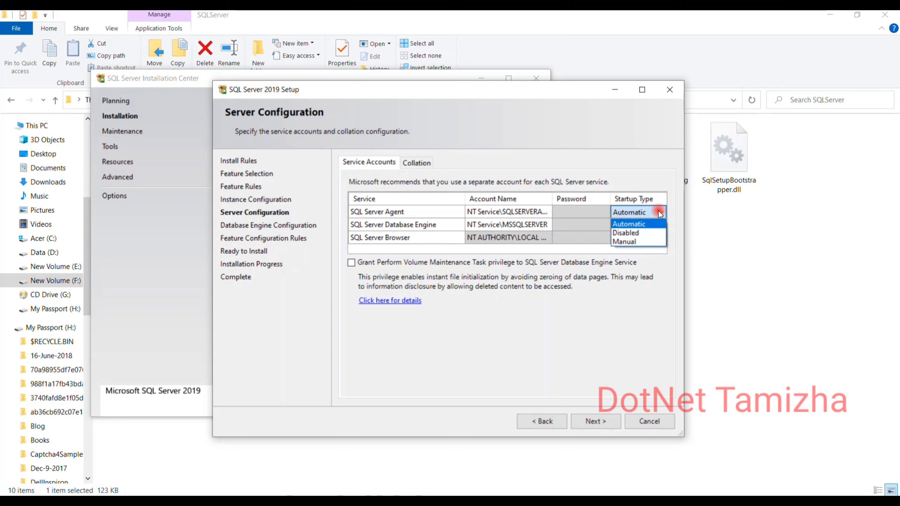
left_click(635, 242)
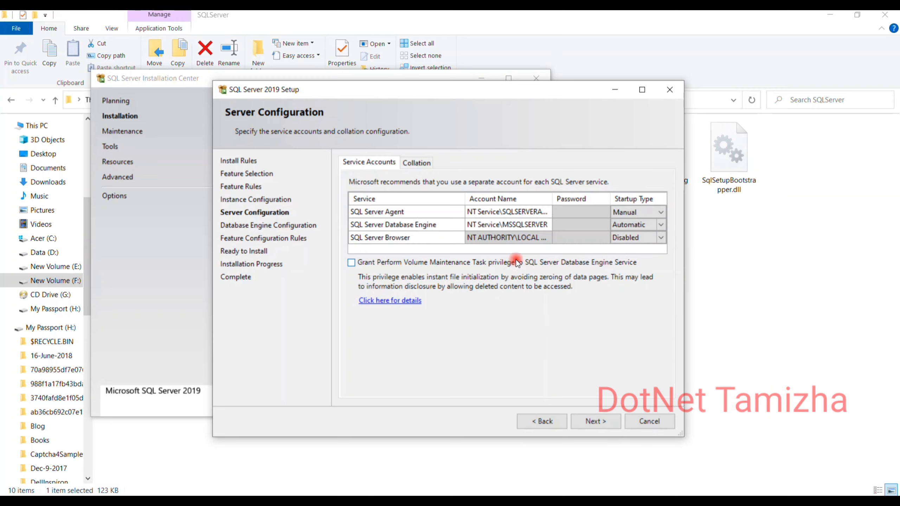
left_click(599, 421)
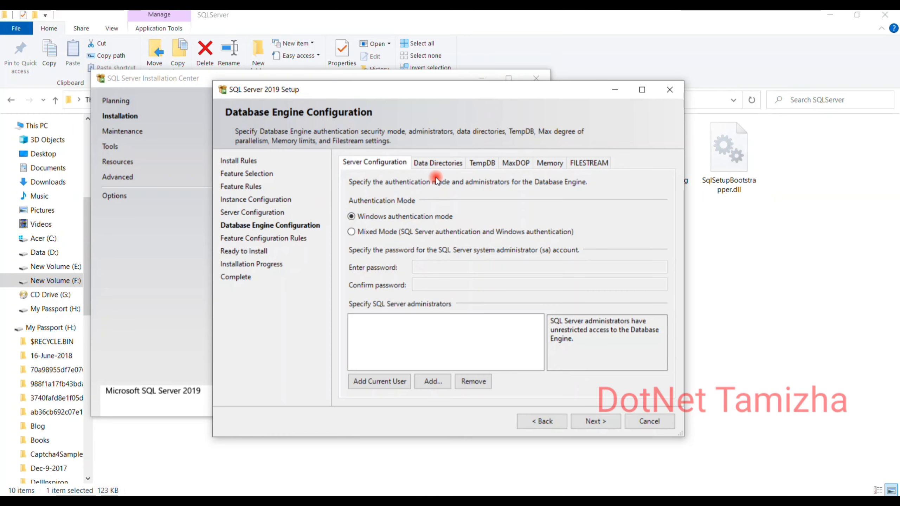
Review the Data Directories, TempDB and MaxDOP settings of the database engine and return to its Server Configuration.
left_click(439, 162)
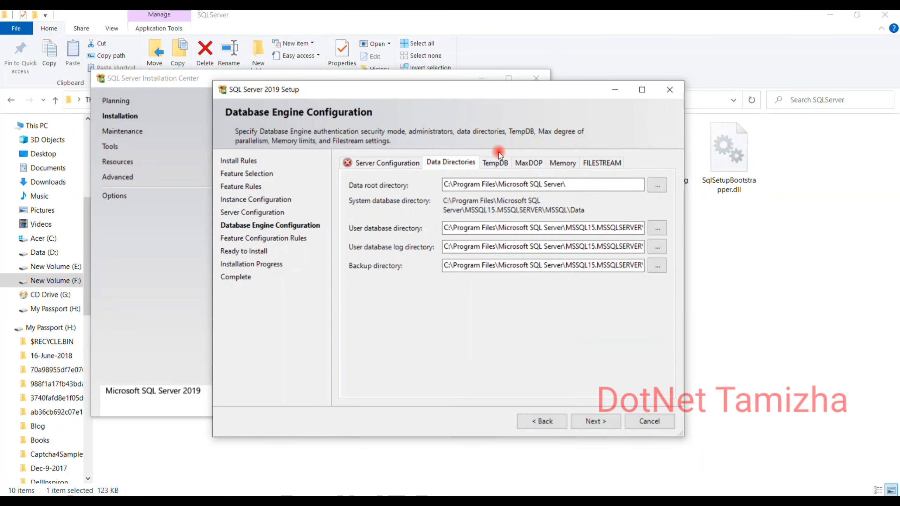
left_click(494, 164)
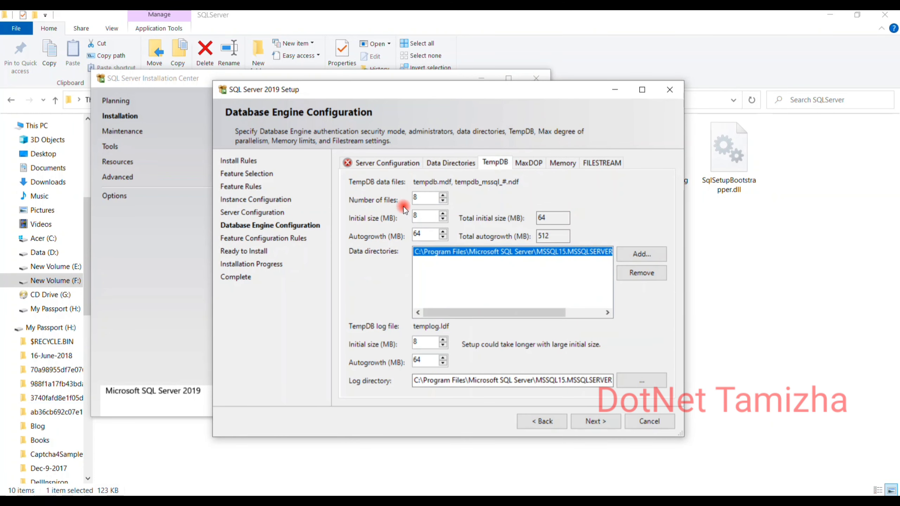
left_click(527, 161)
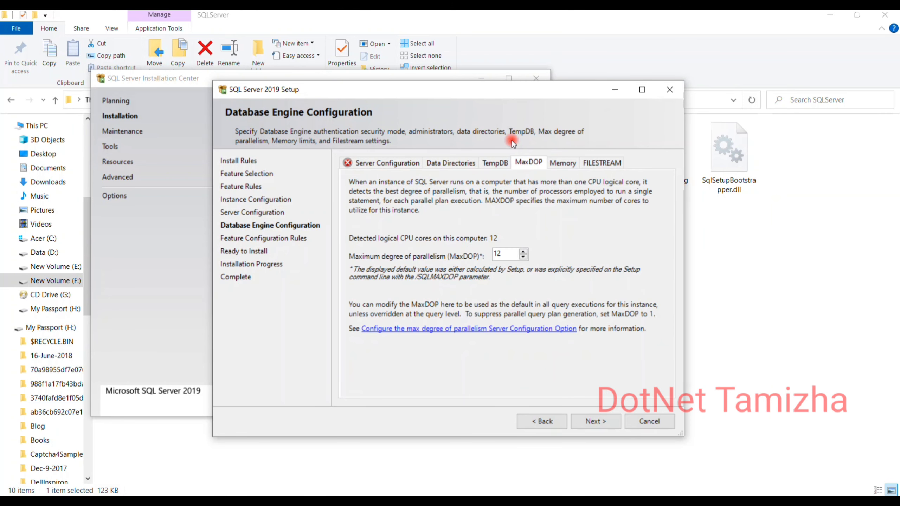
left_click(495, 164)
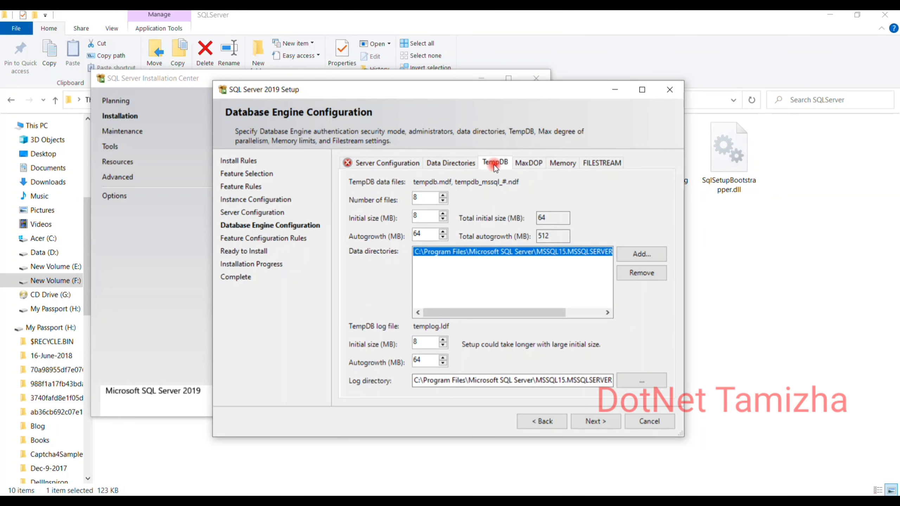
left_click(391, 164)
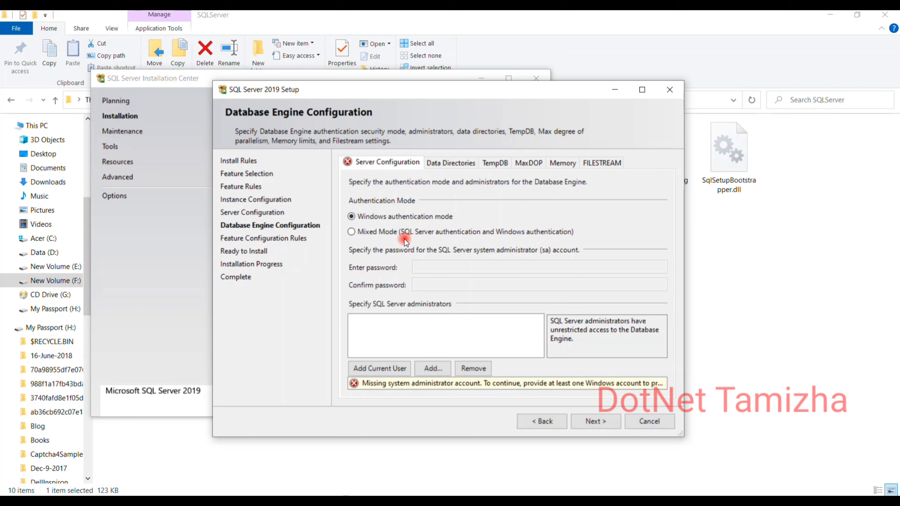
Use Windows authentication mode for the database engine and add the current user as SQL Server administrator.
left_click(387, 237)
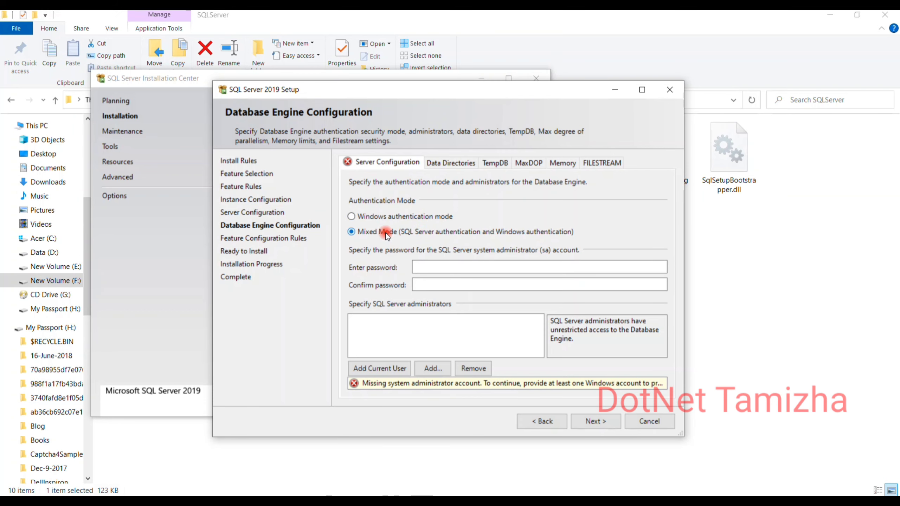
left_click(426, 264)
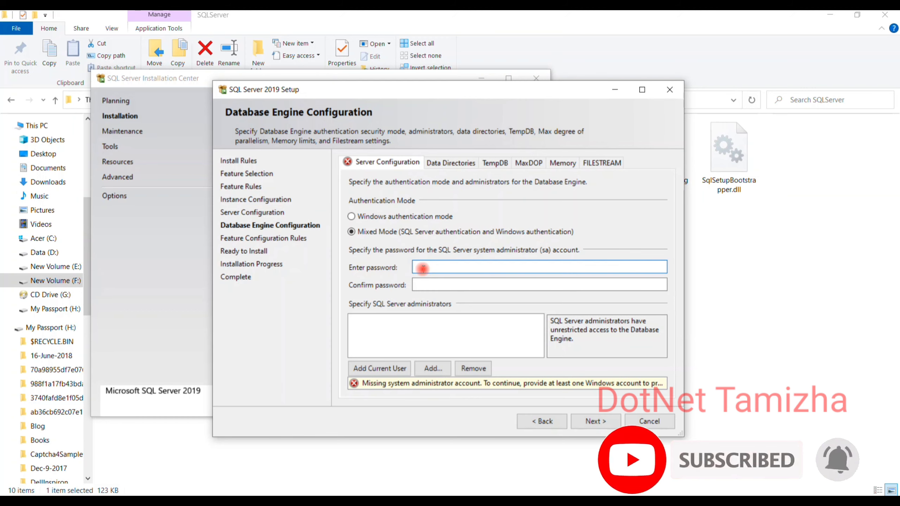
left_click(365, 218)
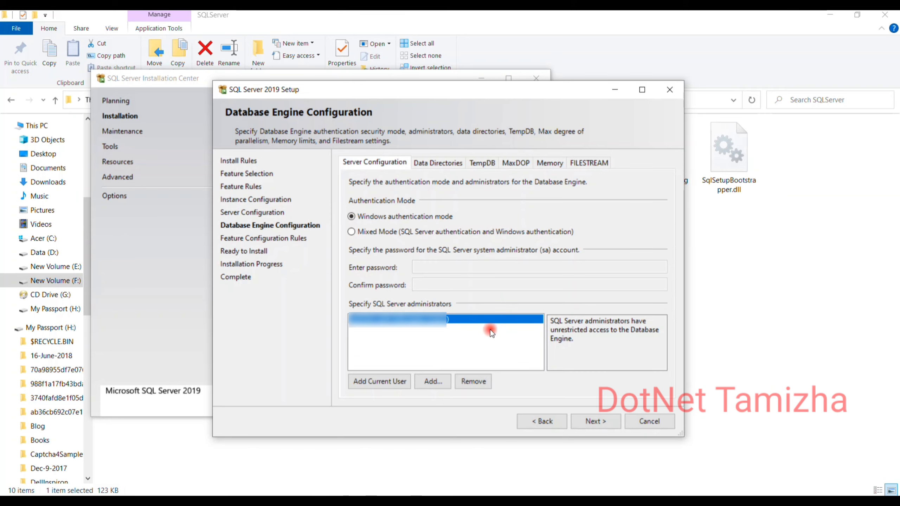
Accept the database engine configuration, install SQL Server 2019 and close the setup wizard after completion.
left_click(598, 421)
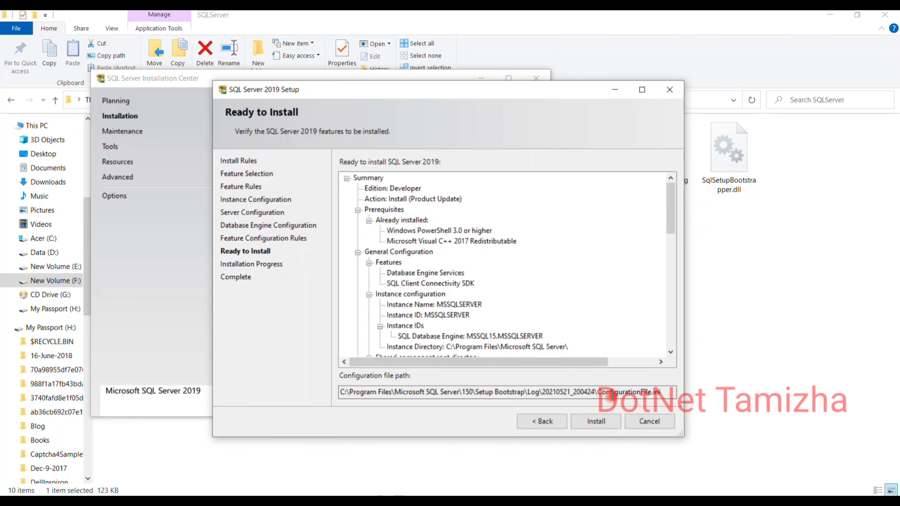
left_click(593, 423)
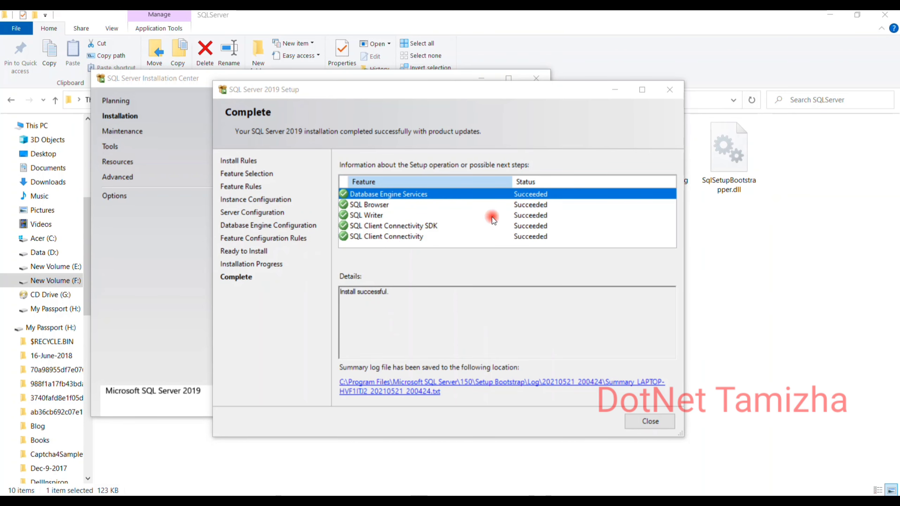
left_click(654, 422)
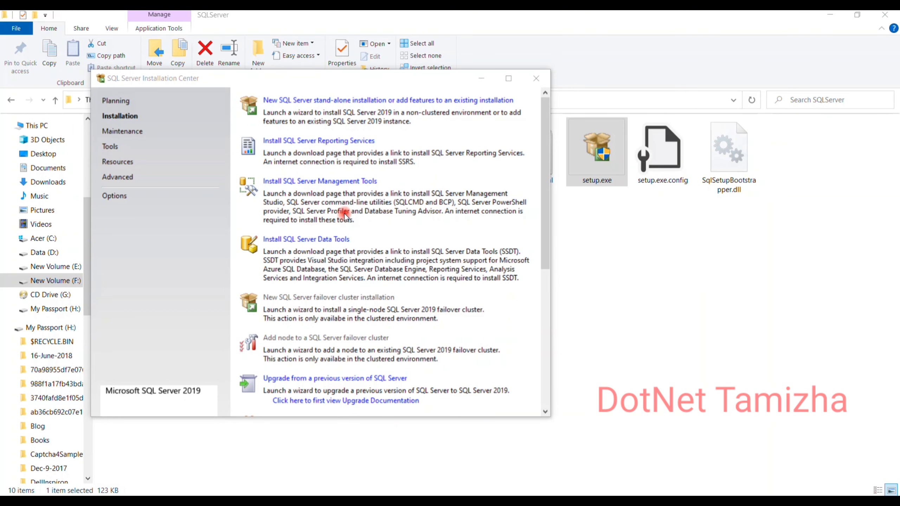
Download SQL Server Management Studio (SSMS) 18.9.1 through the Installation Center's management tools link and close its download page.
left_click(330, 181)
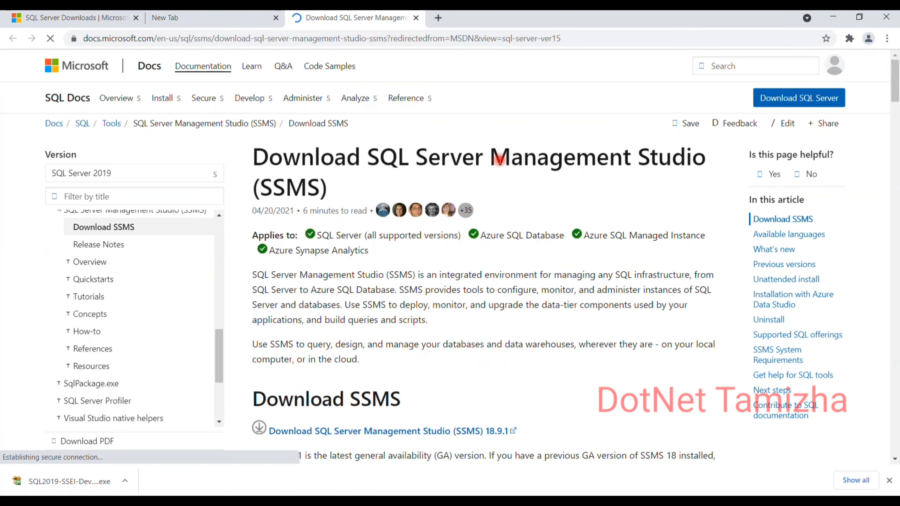
scroll(517, 166, "down", 5)
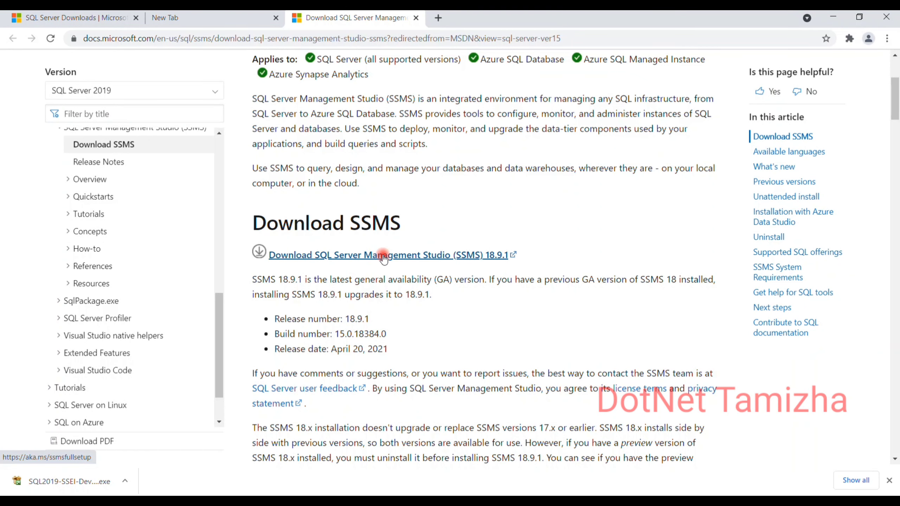
left_click(422, 259)
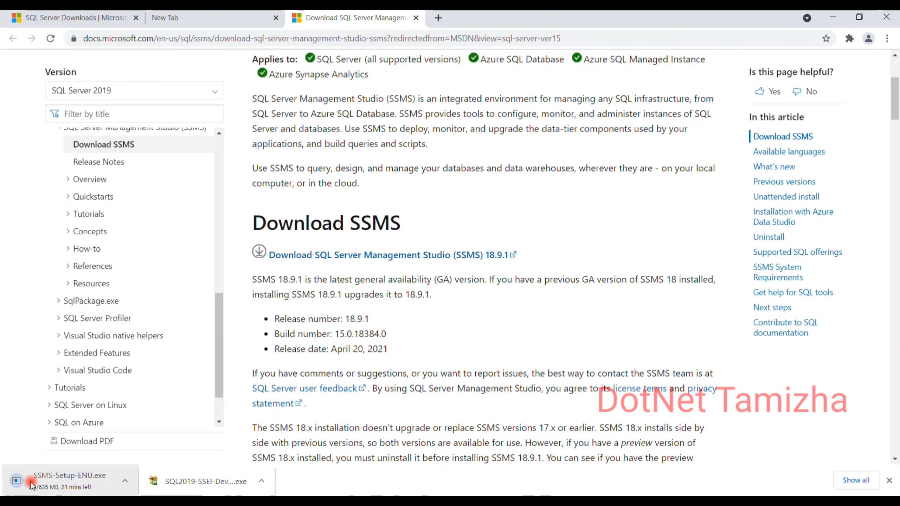
key("ctrl+w")
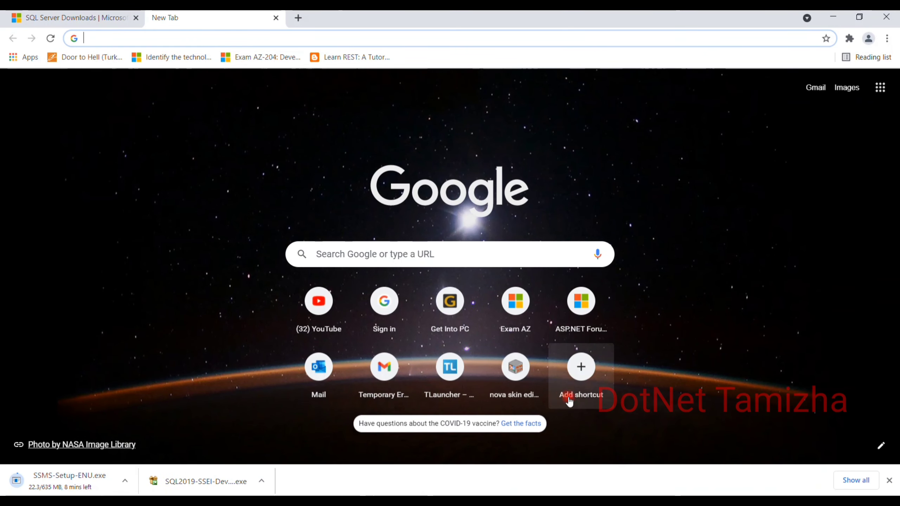
left_click(542, 489)
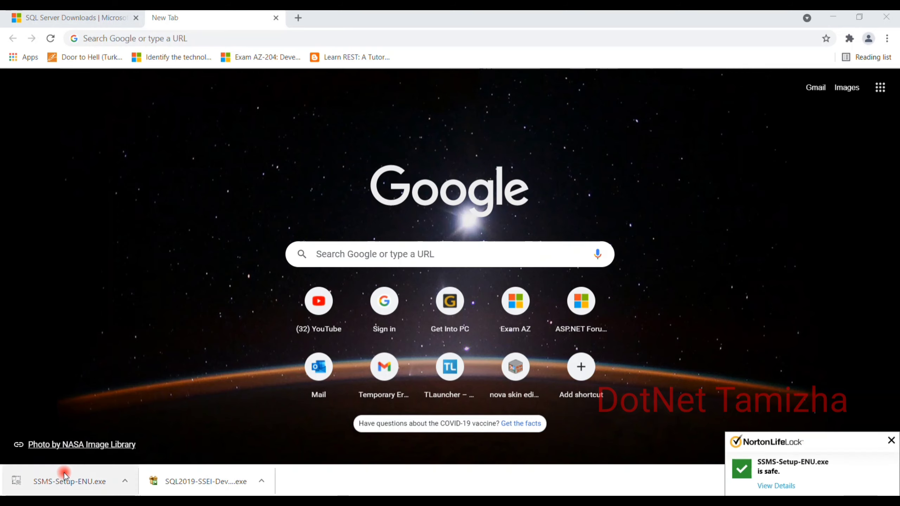
Show the downloaded SSMS-Setup-ENU.exe in its folder and run it as administrator.
left_click(122, 481)
left_click(138, 441)
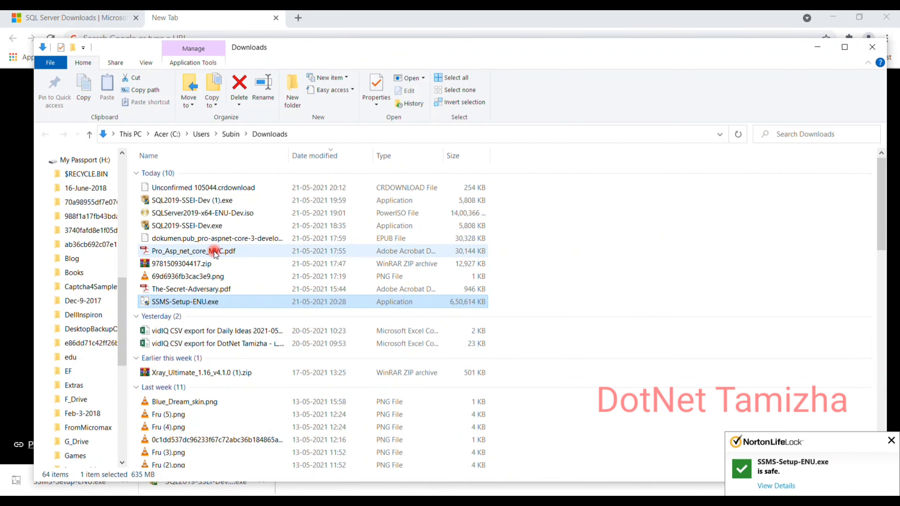
right_click(197, 302)
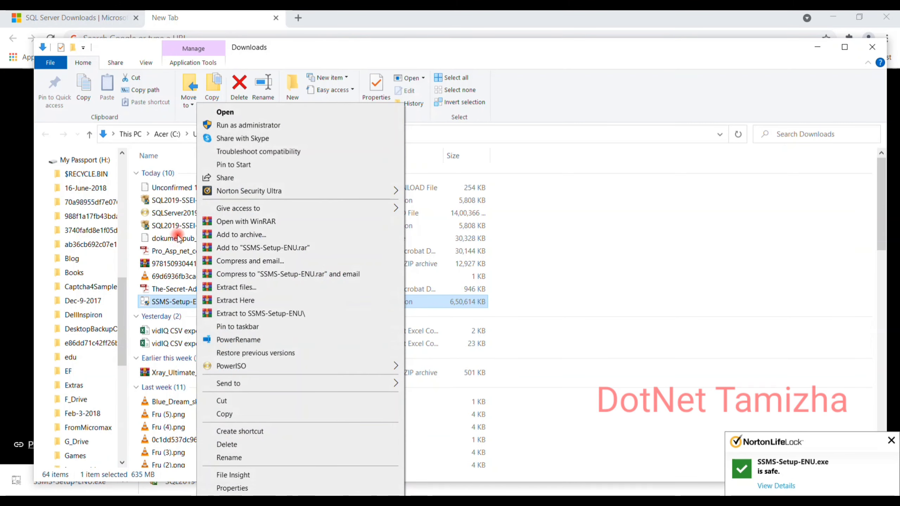
left_click(250, 125)
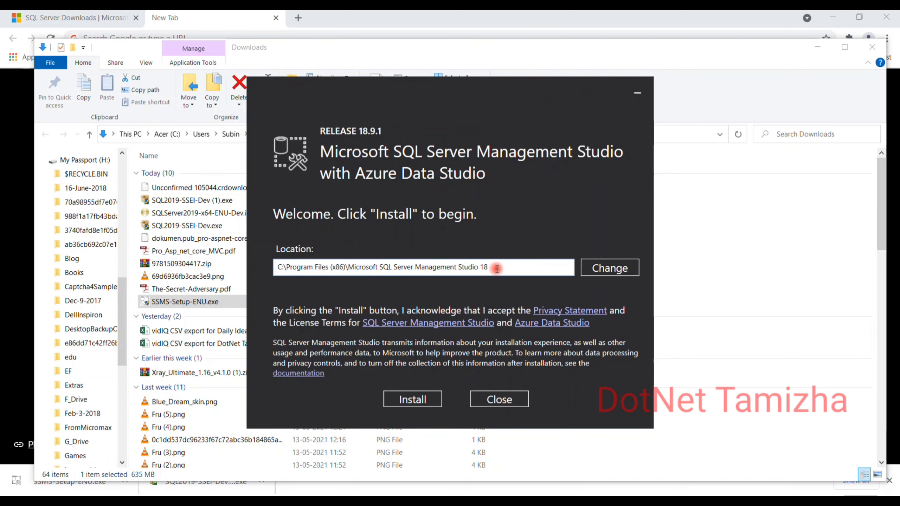
Install SQL Server Management Studio in C:\Program Files (x86)\Microsoft SQL Server Management Studio 18 and close the installer after completion.
left_click_drag(488, 267, 296, 260)
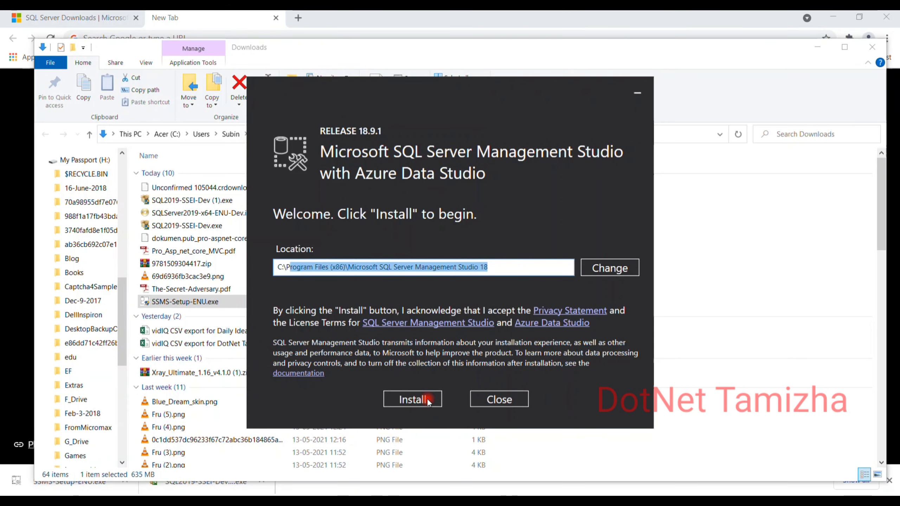
left_click_drag(428, 401, 432, 379)
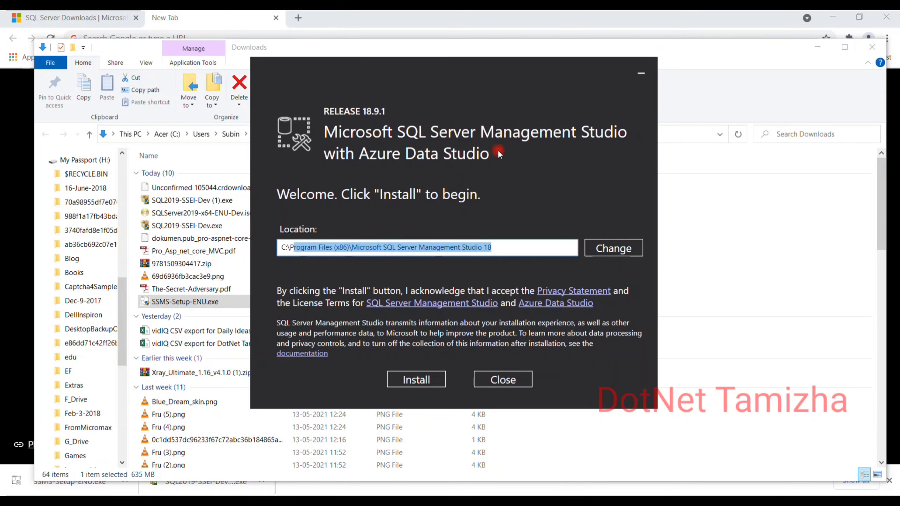
left_click(424, 378)
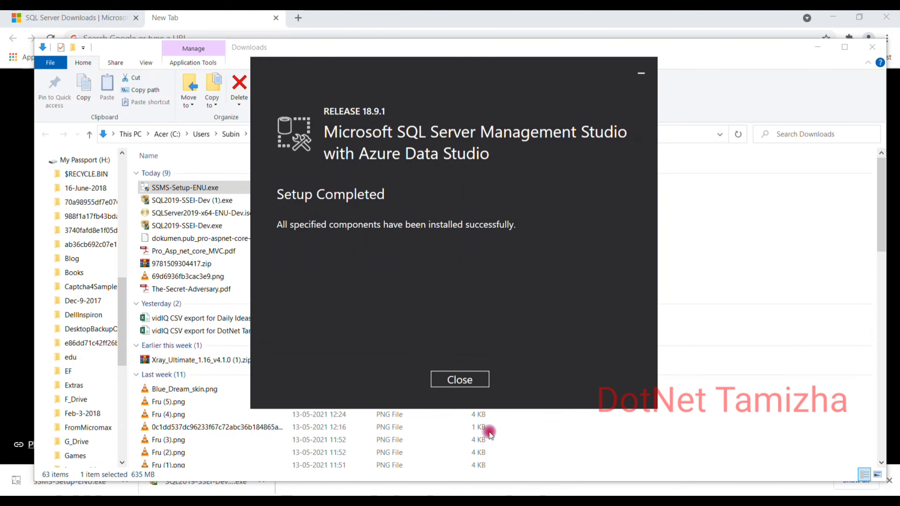
left_click(457, 381)
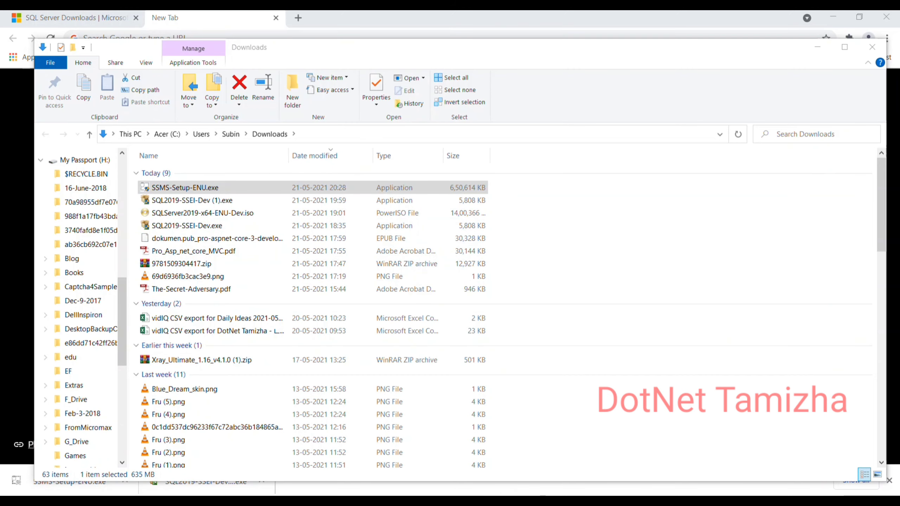
Search the installed apps for ssms and run Microsoft SQL Server Management Studio 18 as administrator.
key("super")
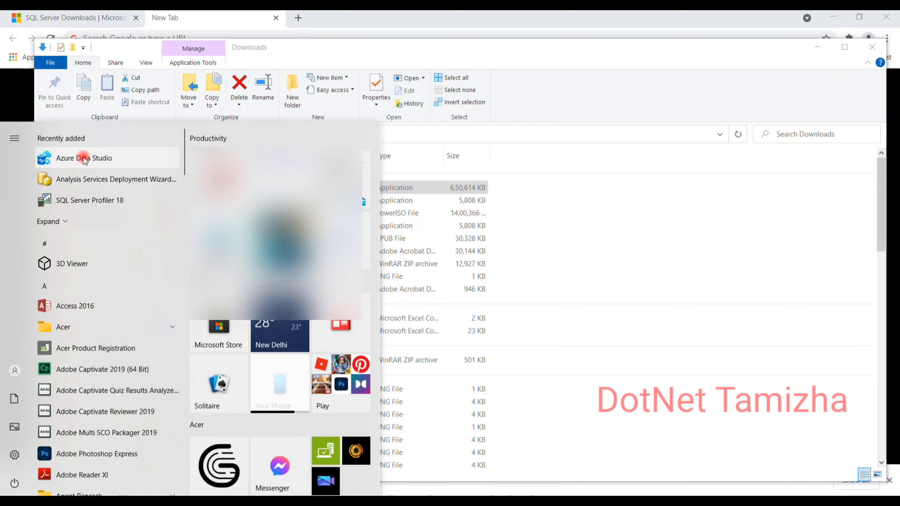
left_click(86, 176)
key("super")
type("xxm")
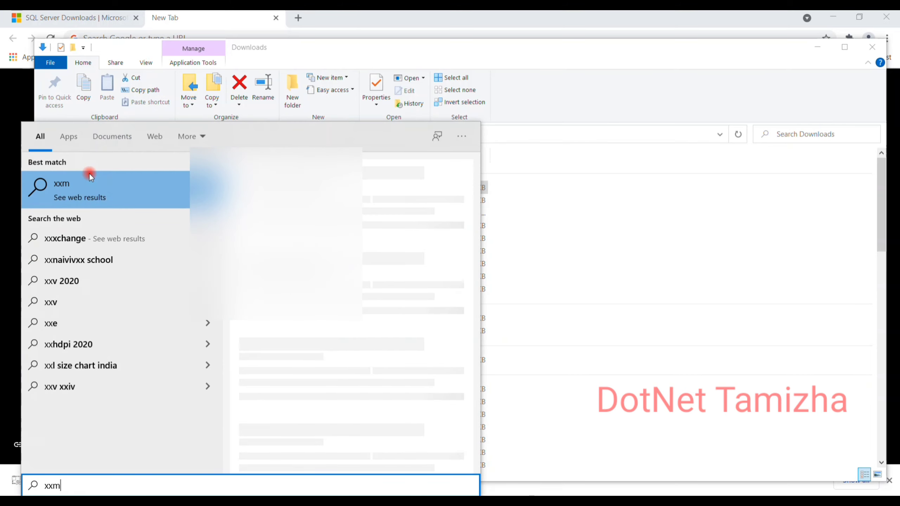
key("BackSpace")
key("BackSpace")
key("BackSpace")
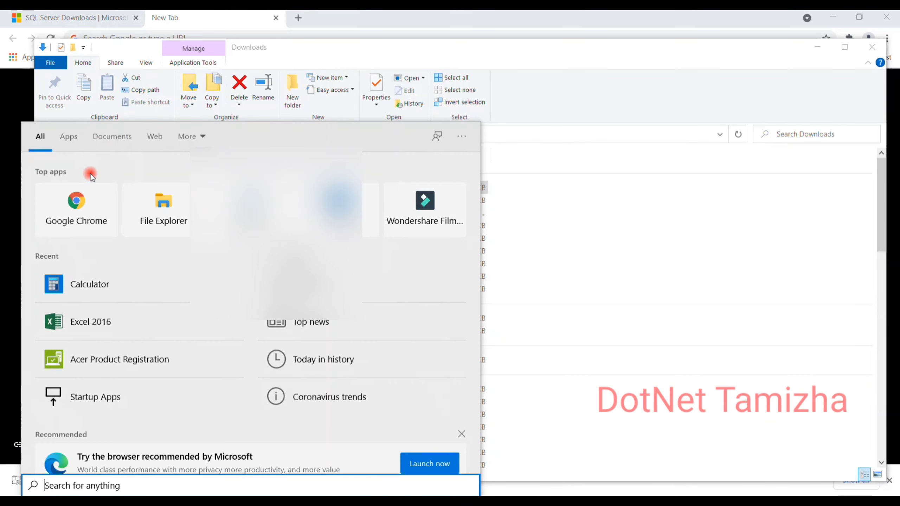
type("ssms")
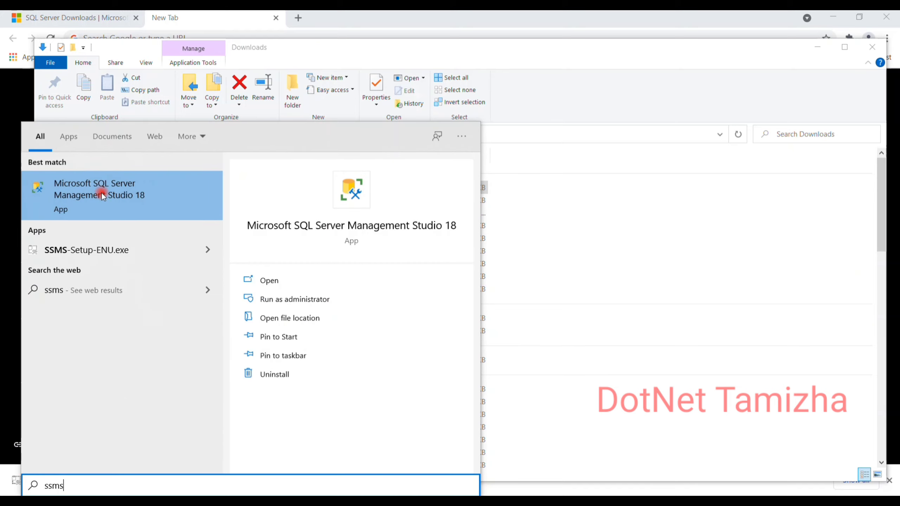
left_click(260, 300)
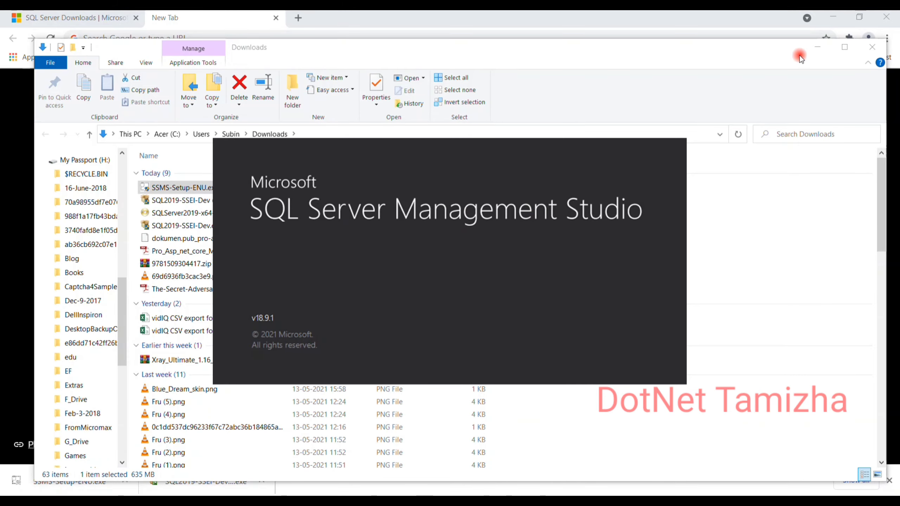
Minimize the Downloads folder, switch to Management Studio and connect to the local Database Engine server with Windows Authentication.
left_click(817, 47)
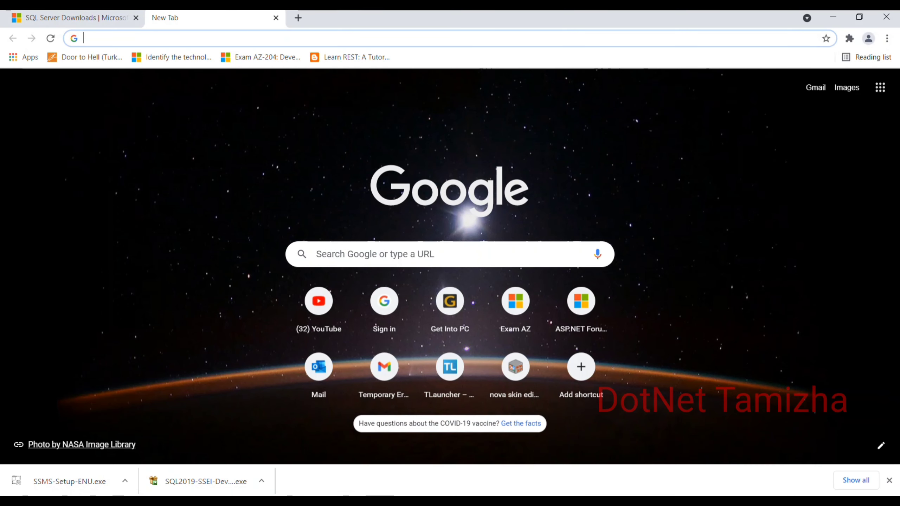
left_click(395, 504)
left_click(395, 504)
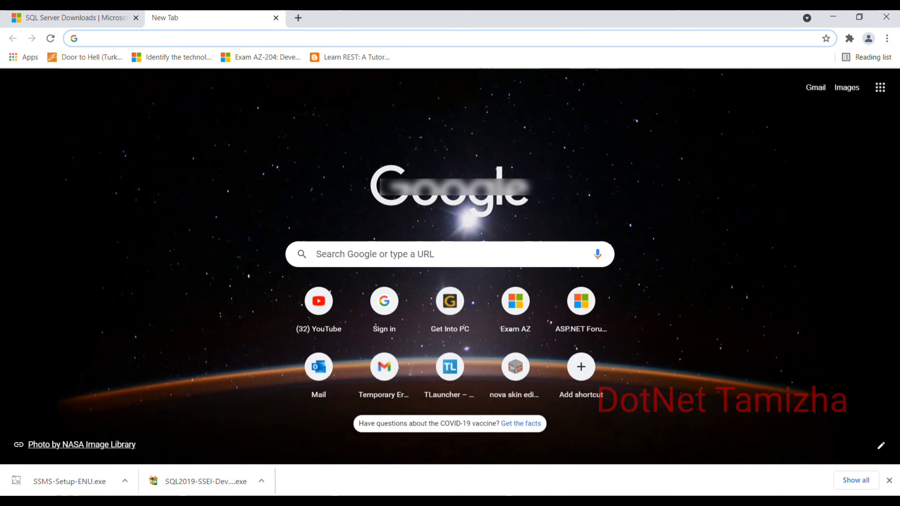
left_click(422, 504)
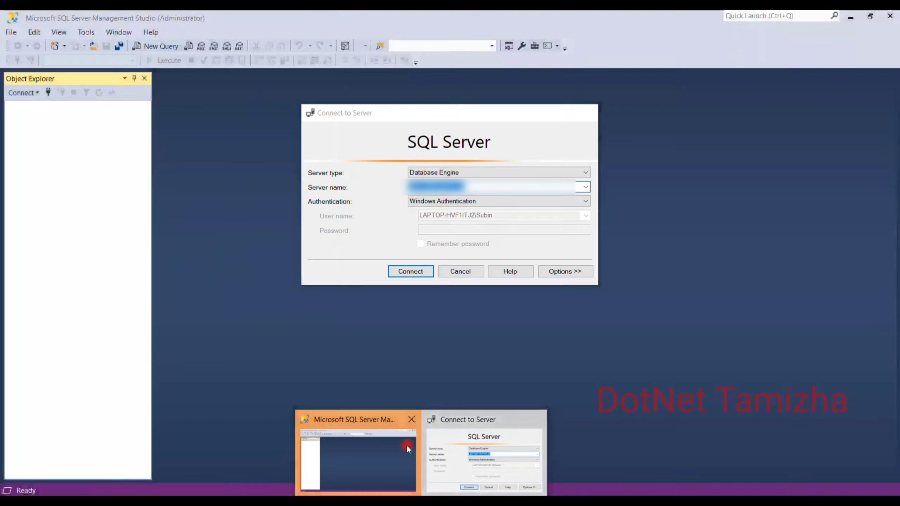
left_click(406, 445)
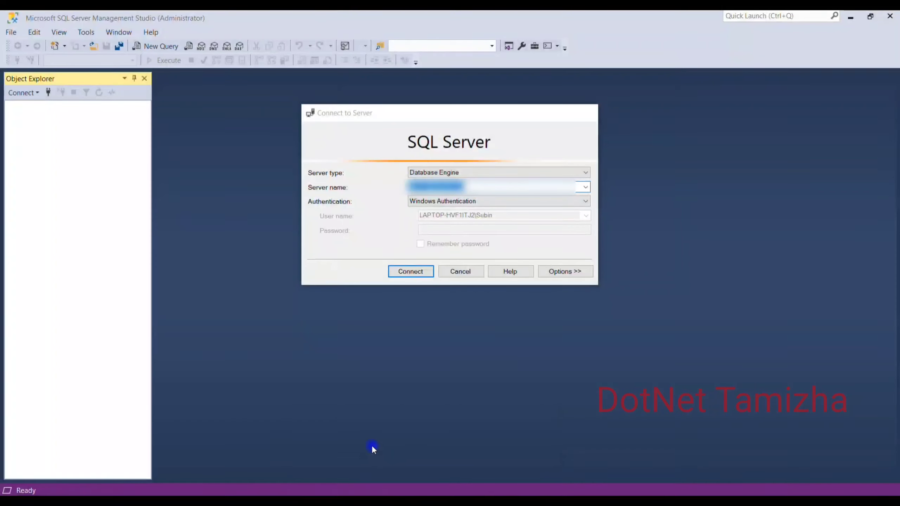
left_click(584, 188)
left_click(537, 210)
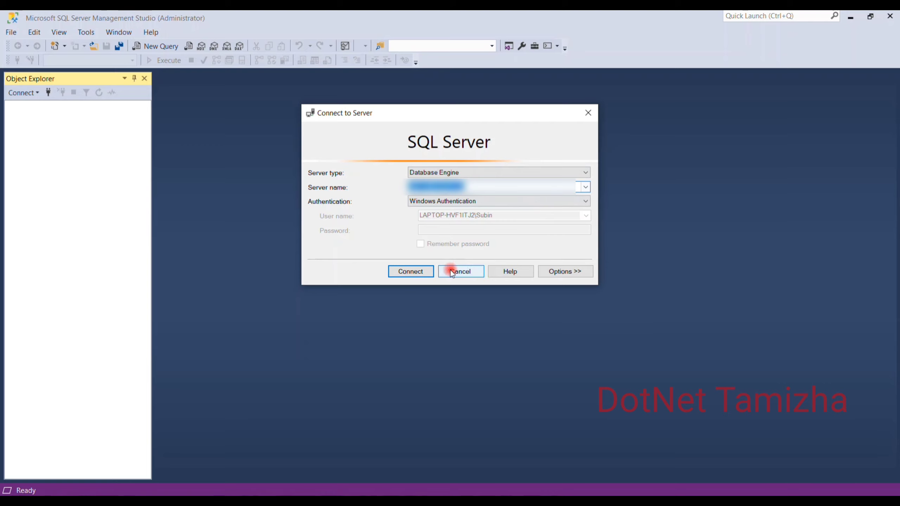
left_click(416, 273)
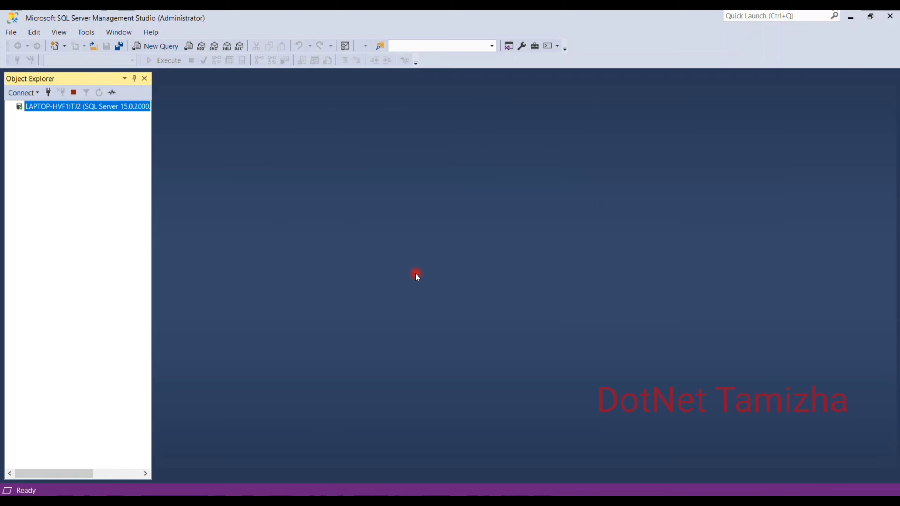
Expand the connected server's Databases and System Databases folders and look through the tempdb, master, model and msdb databases.
left_click(19, 118)
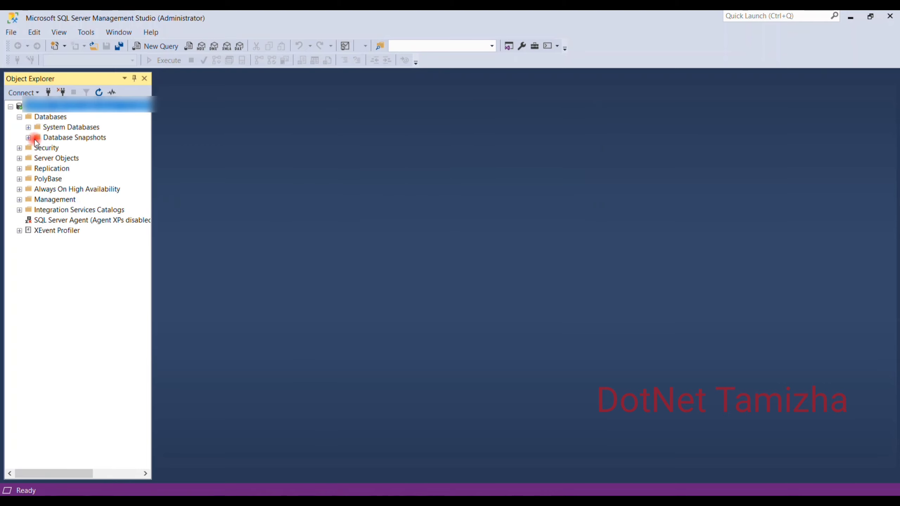
left_click(19, 117)
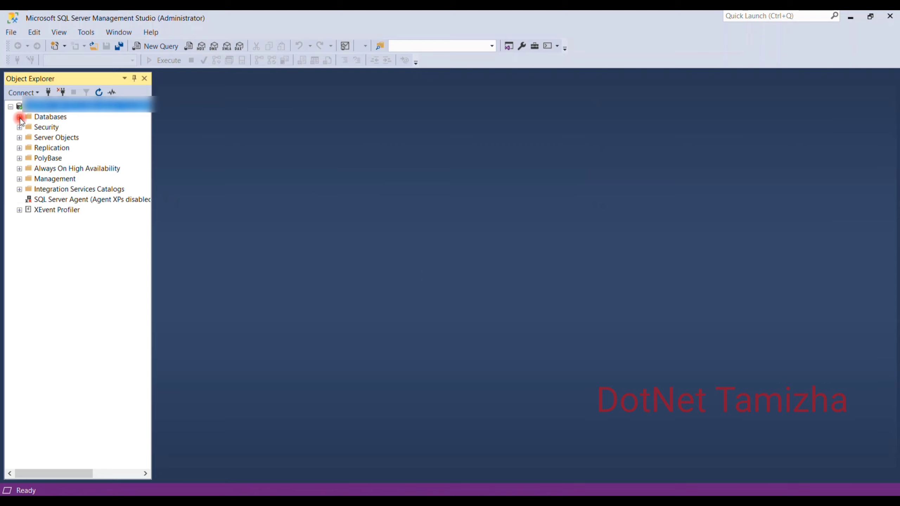
left_click(19, 117)
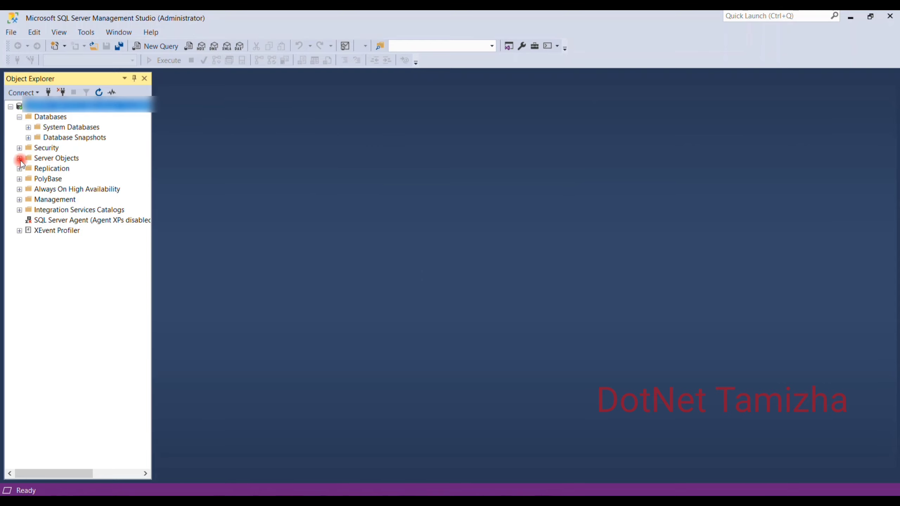
left_click(19, 117)
left_click(19, 117)
left_click(29, 127)
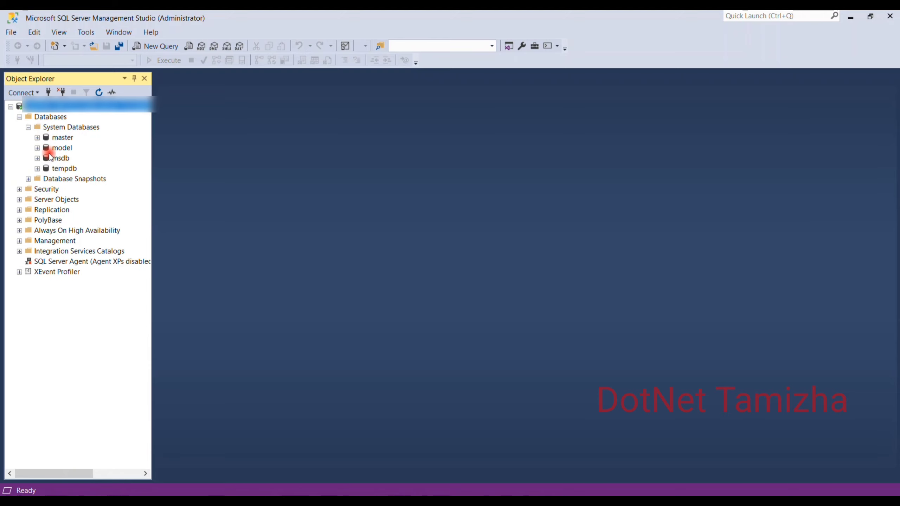
left_click(64, 169)
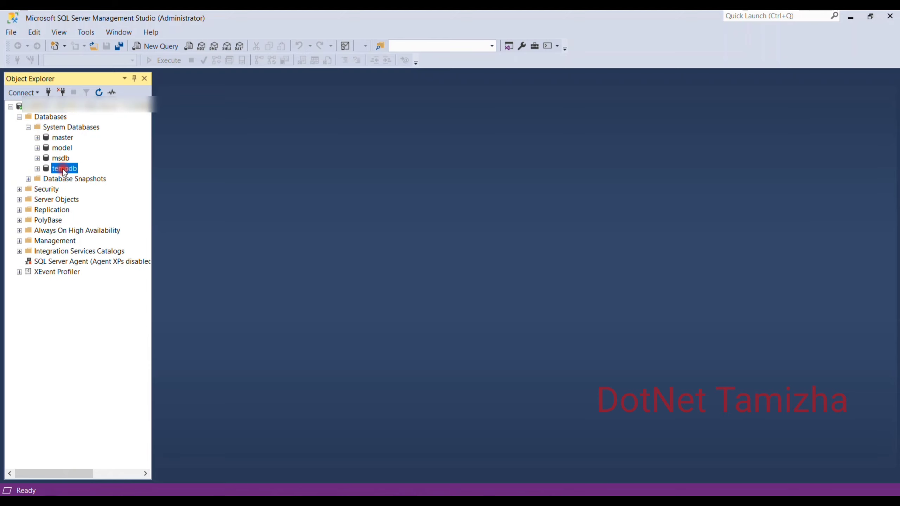
left_click(63, 139)
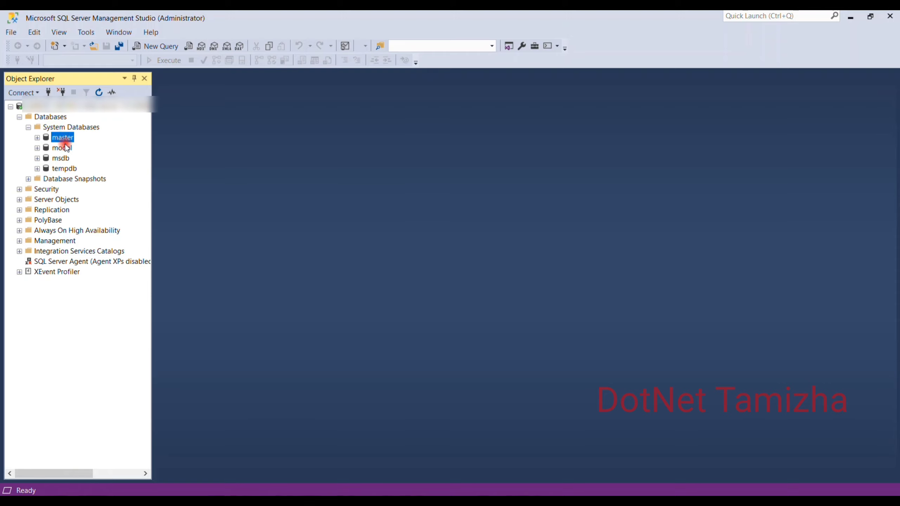
left_click(67, 149)
left_click(64, 159)
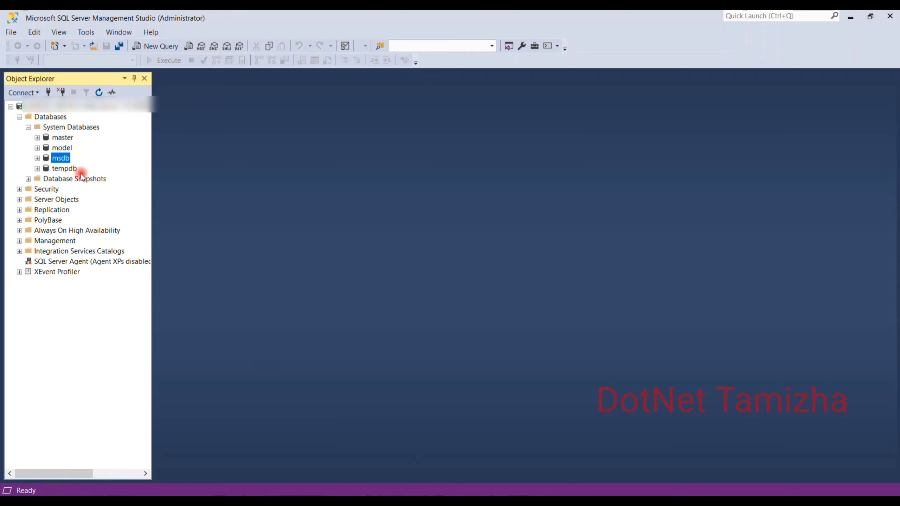
Show the About information with the version details of SQL Server Management Studio.
left_click(151, 33)
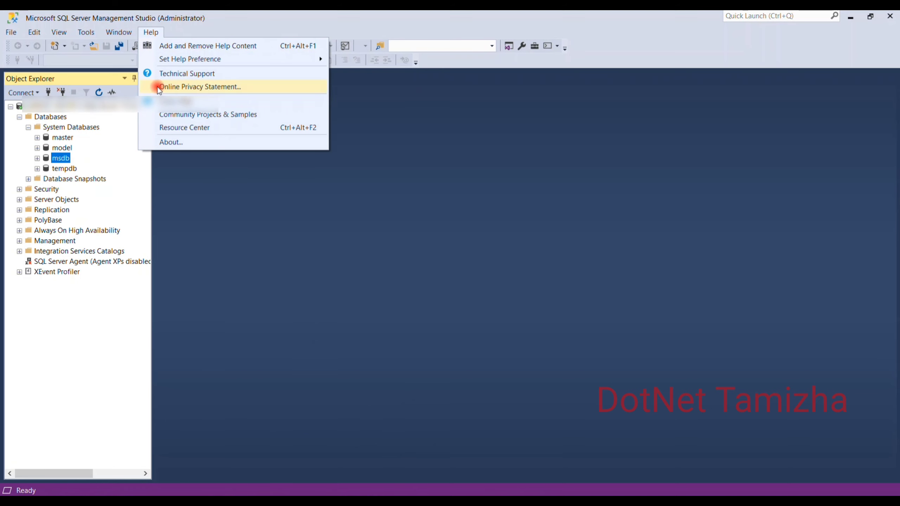
left_click(167, 142)
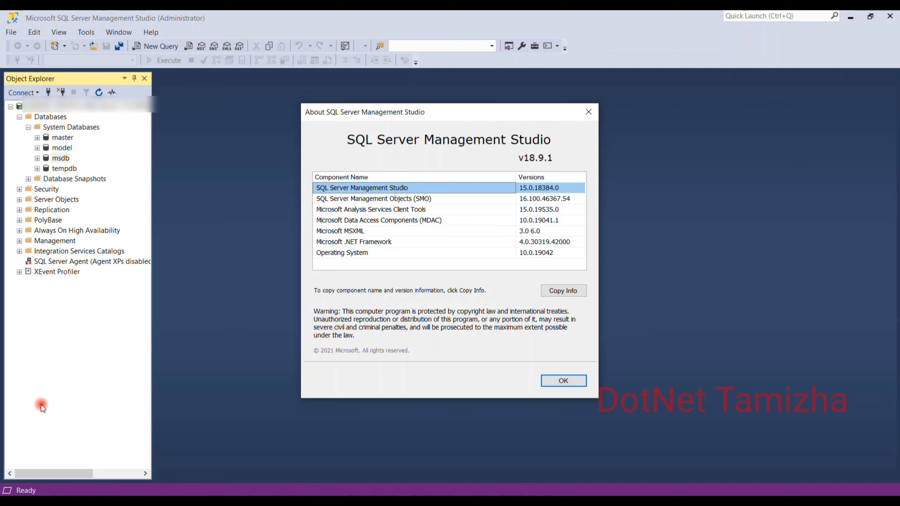
Launch the recently added SQL Server Profiler, close it, and dismiss the About information in Management Studio.
left_click(9, 500)
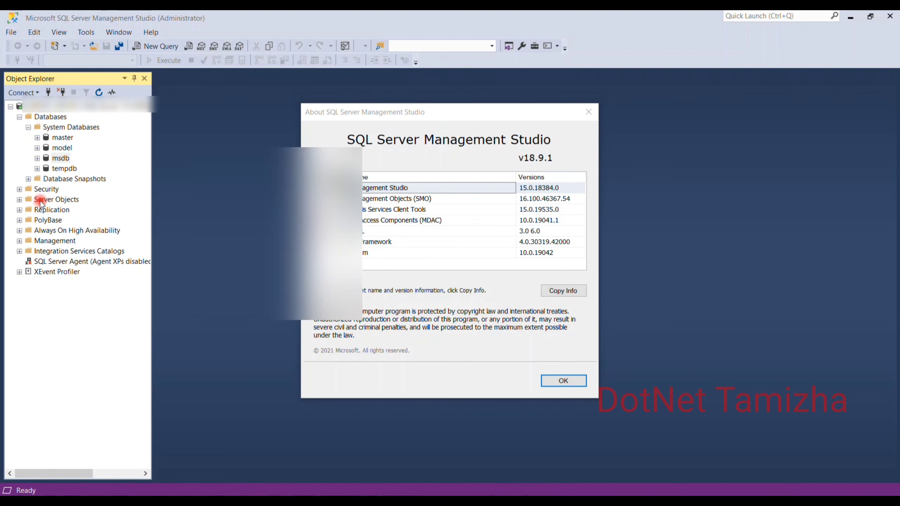
left_click(79, 202)
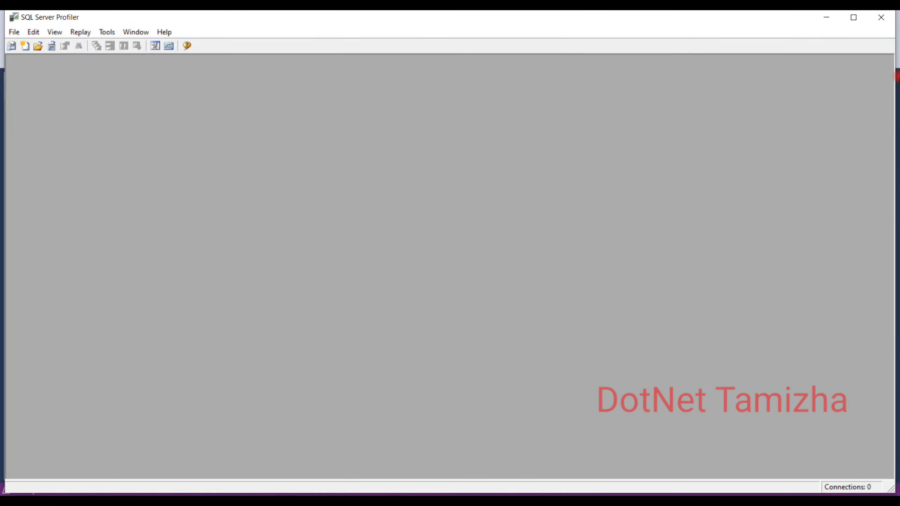
left_click(881, 17)
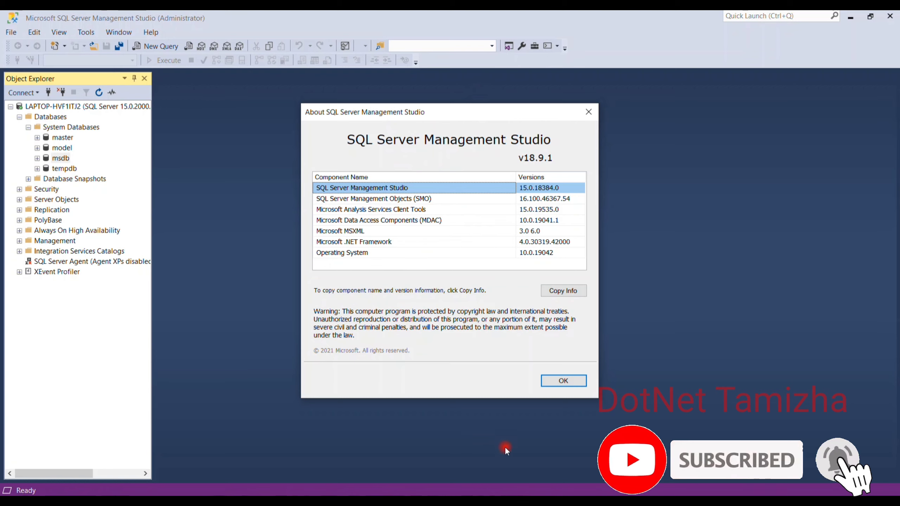
left_click(538, 491)
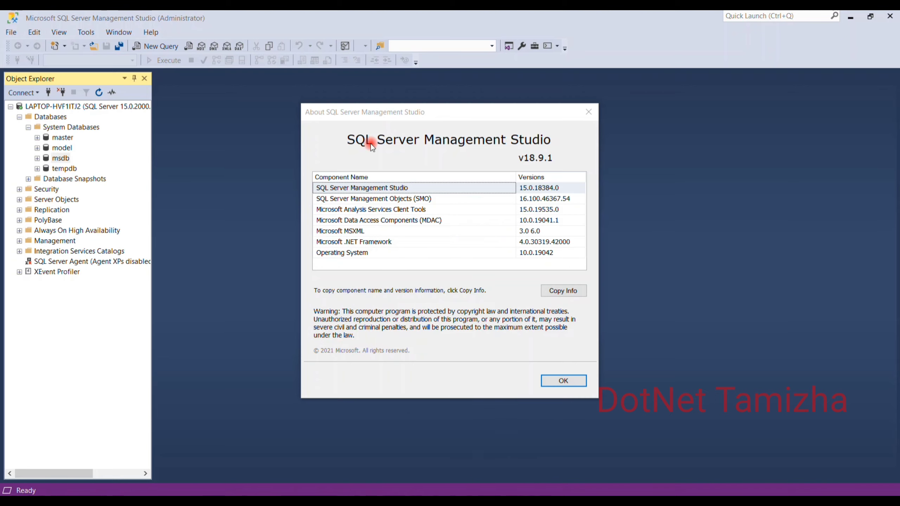
left_click(556, 381)
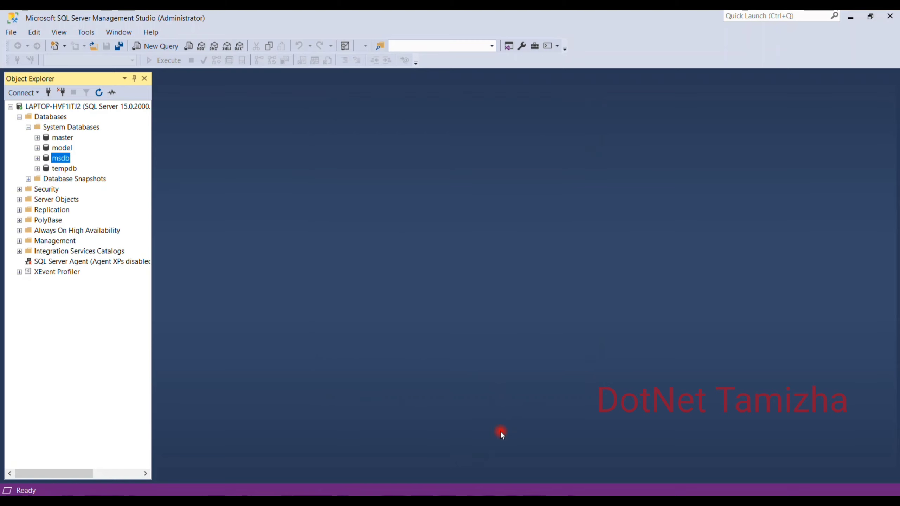